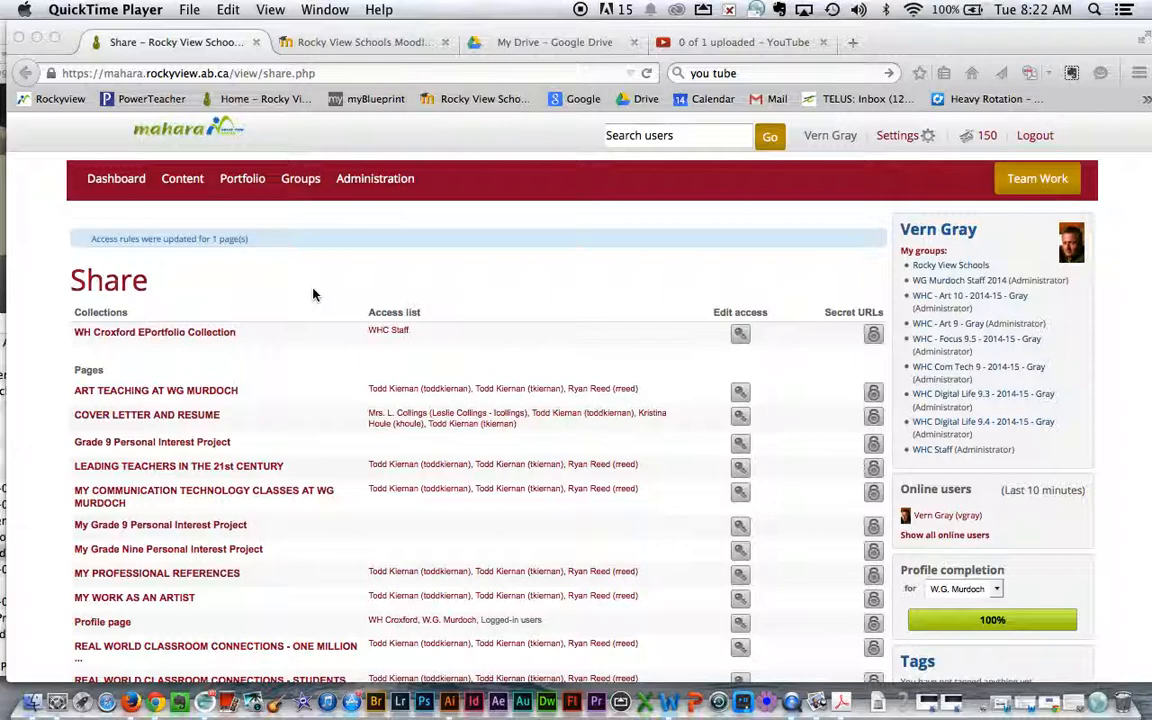
Create a new journal titled "Grade 9 Personal Interest Project Journal".
{"action": "left_click", "coordinate": [185, 183]}
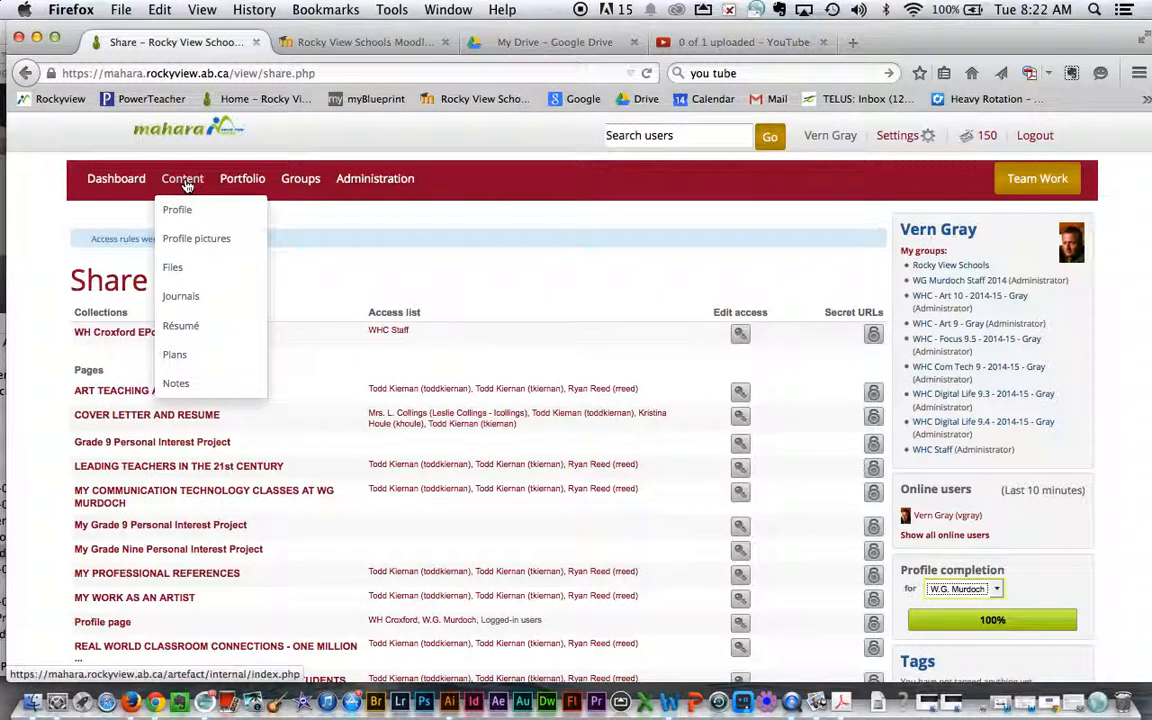
{"action": "left_click", "coordinate": [182, 300]}
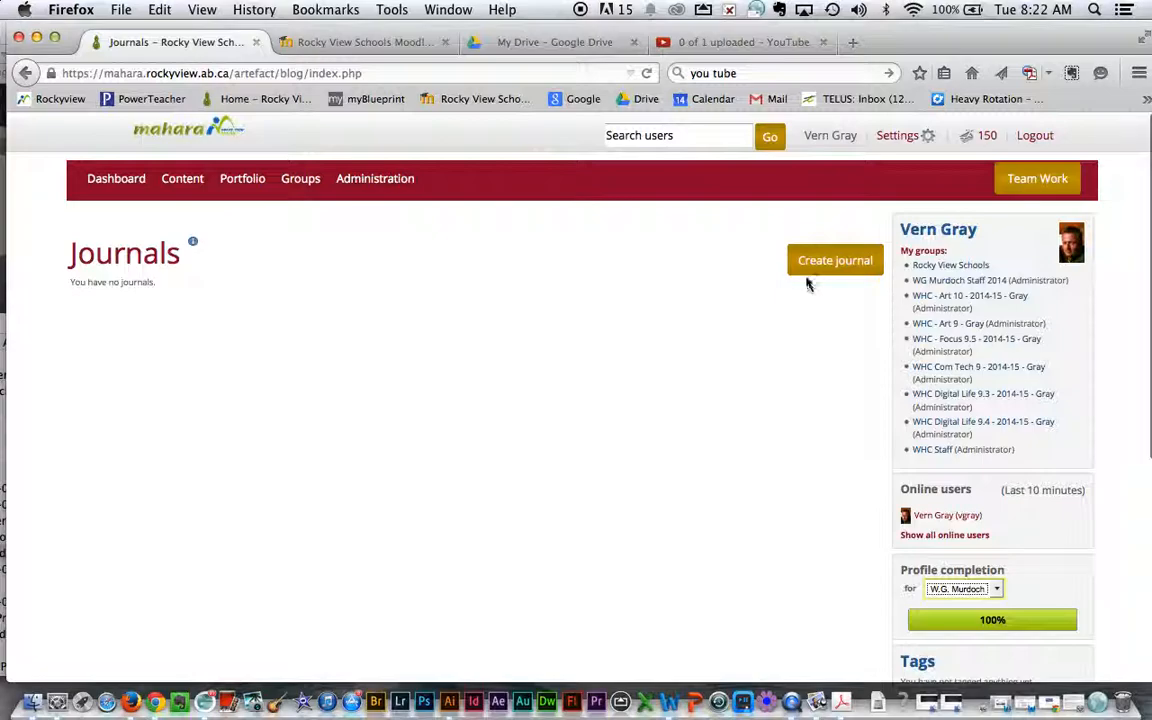
{"action": "left_click", "coordinate": [830, 262]}
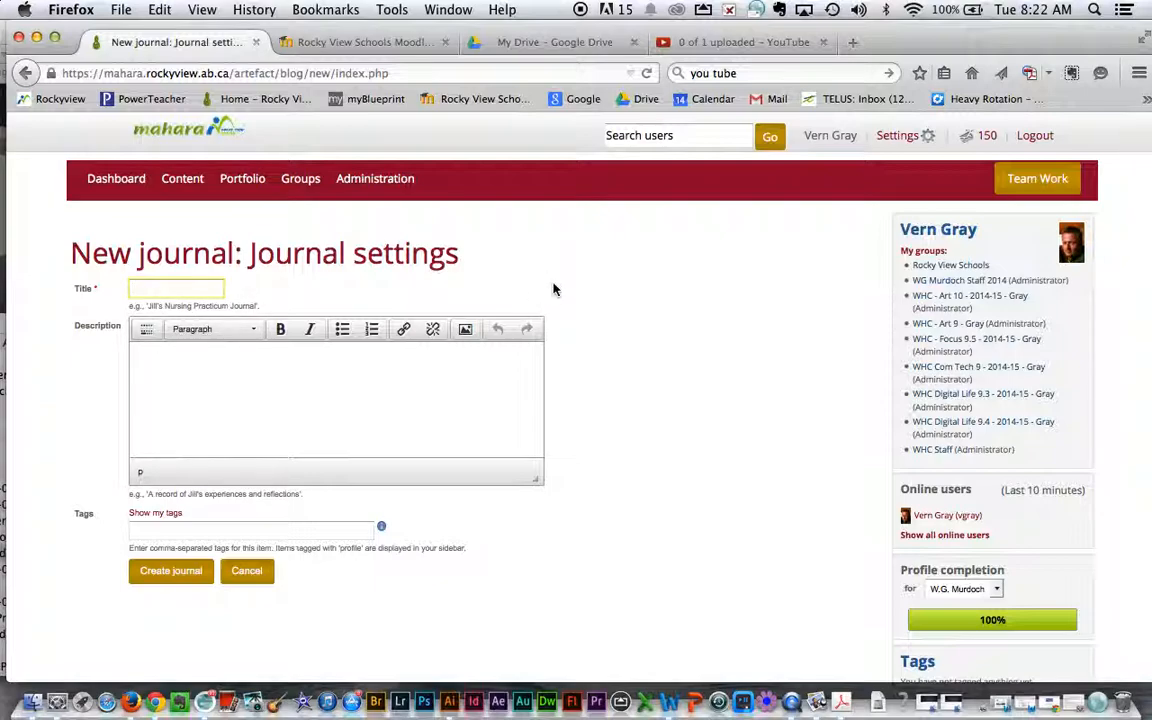
{"action": "type", "text": "Grade"}
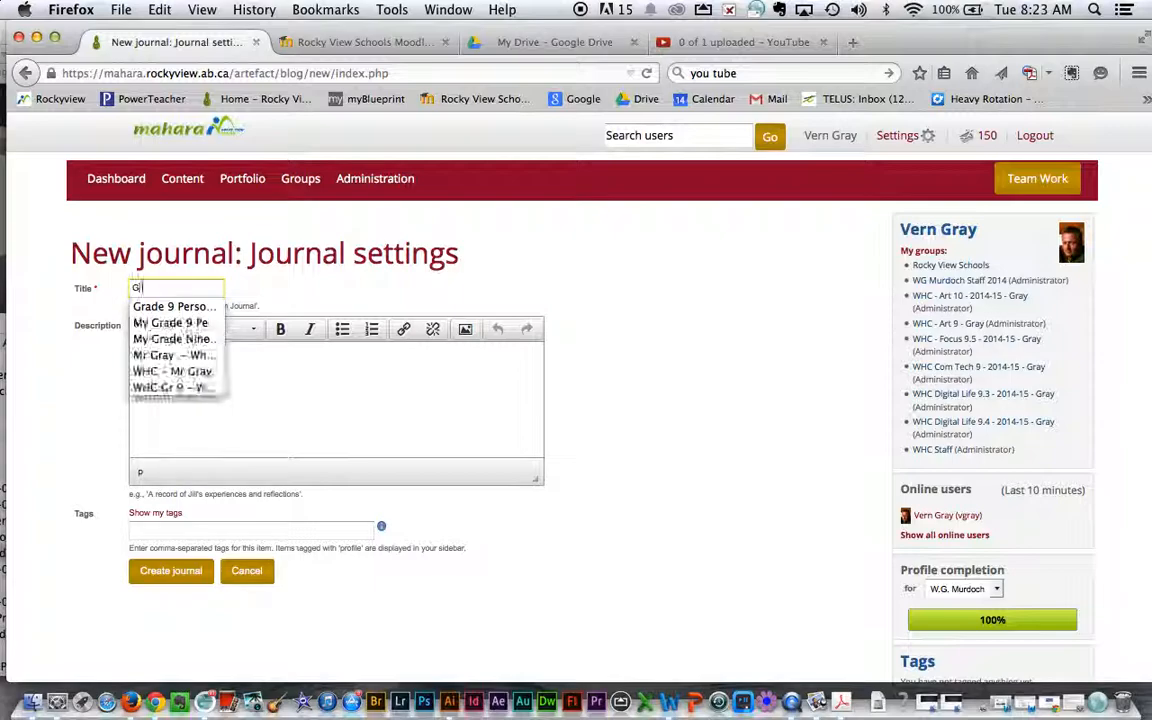
{"action": "type", "text": " 9"}
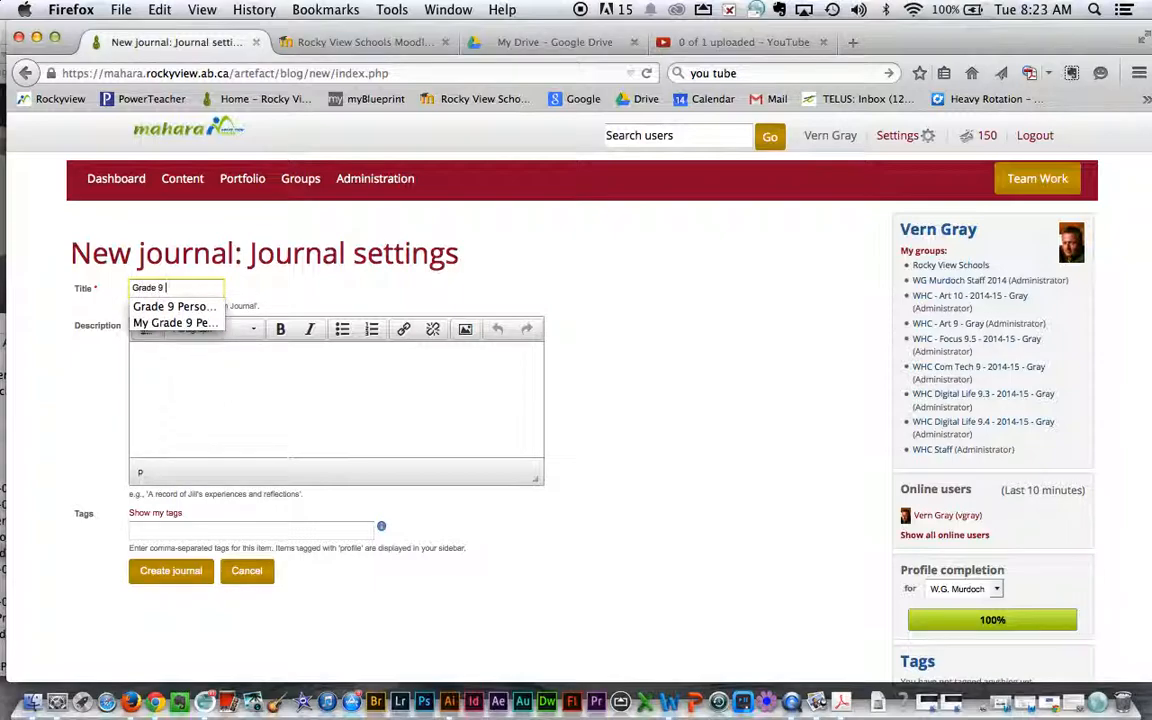
{"action": "type", "text": " Persoan"}
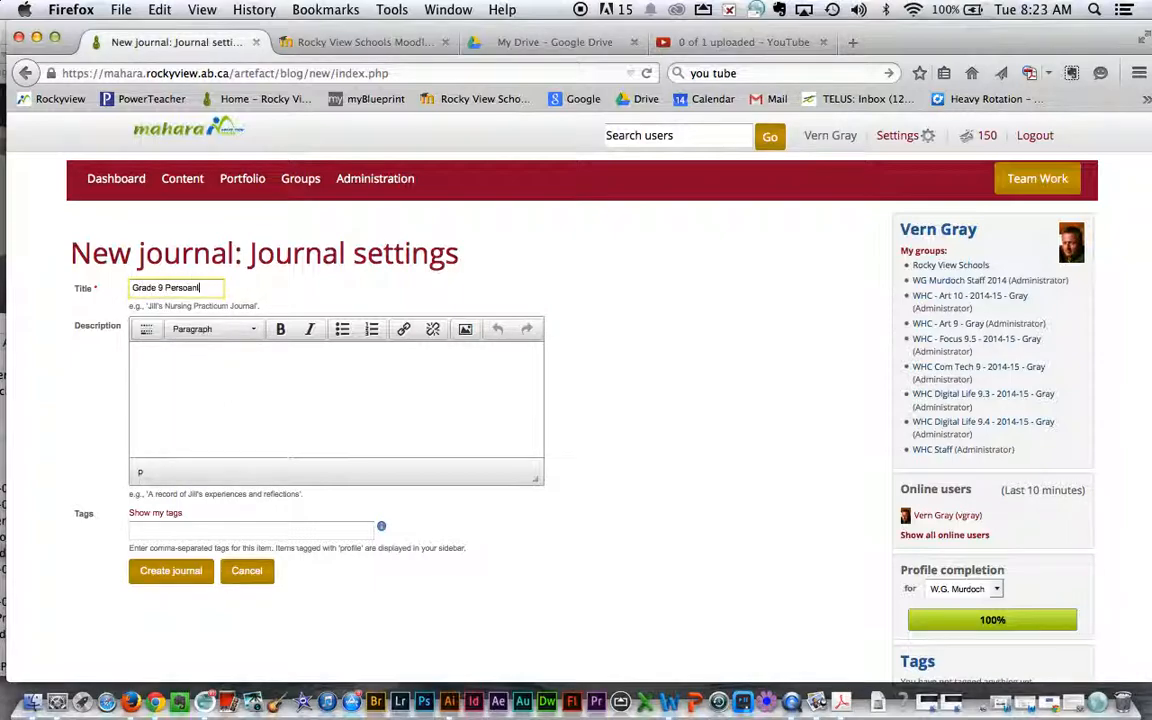
{"action": "key", "text": "BackSpace"}
{"action": "type", "text": "nal Interest P"}
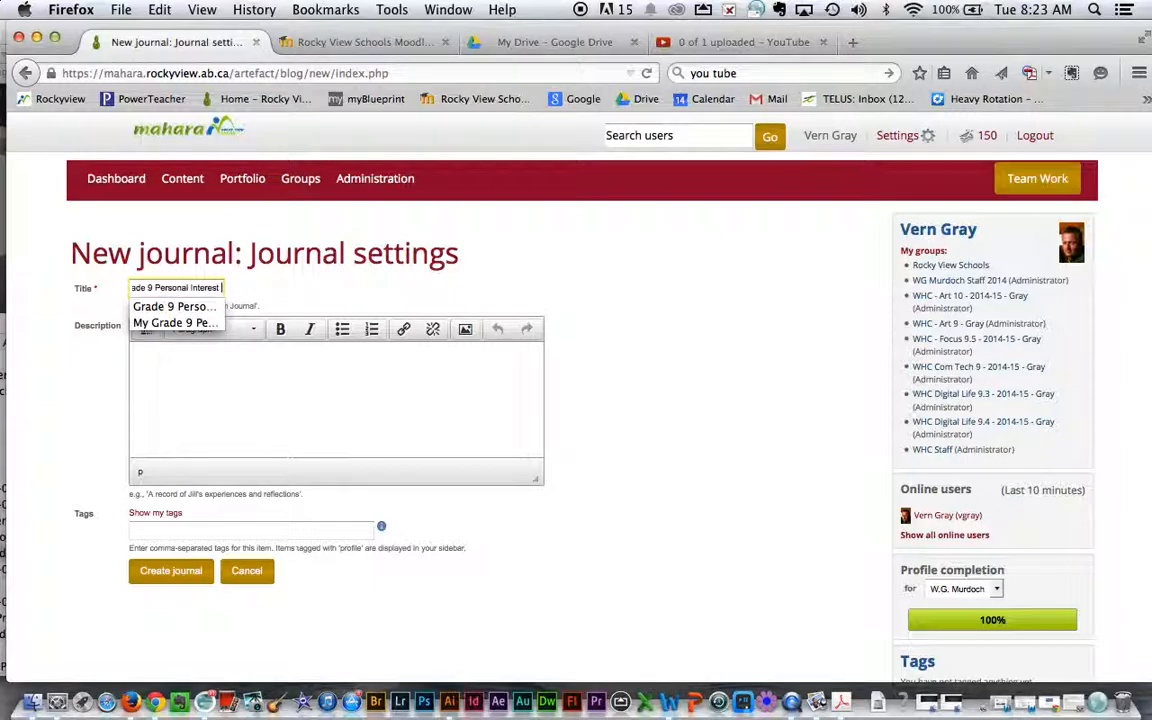
{"action": "type", "text": "roject: Journal"}
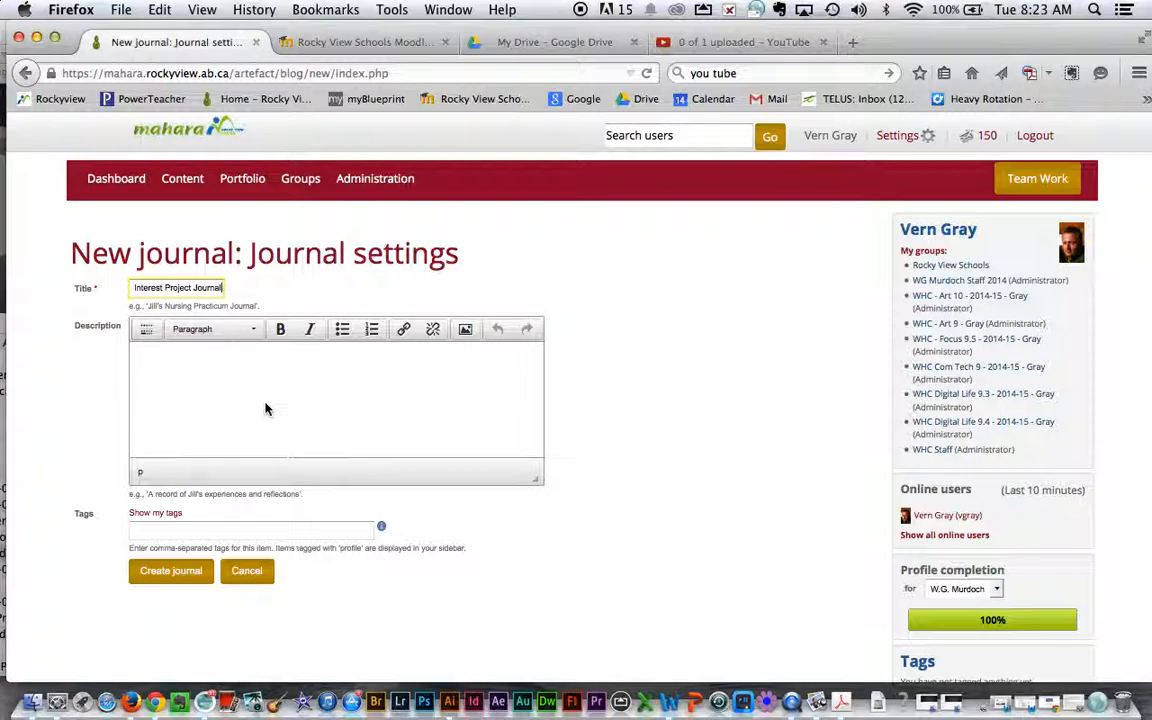
{"action": "left_click", "coordinate": [168, 572]}
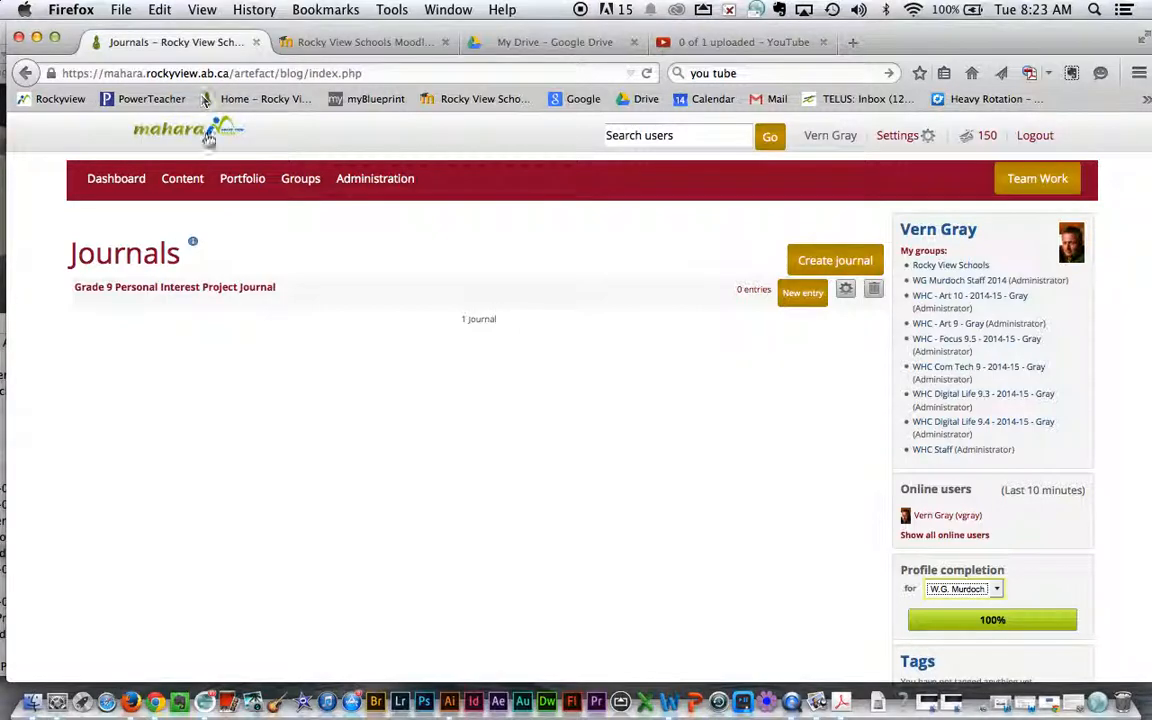
Start a new entry in that journal titled "Journal 1 - March 17, 2015".
{"action": "mouse_move", "coordinate": [188, 180]}
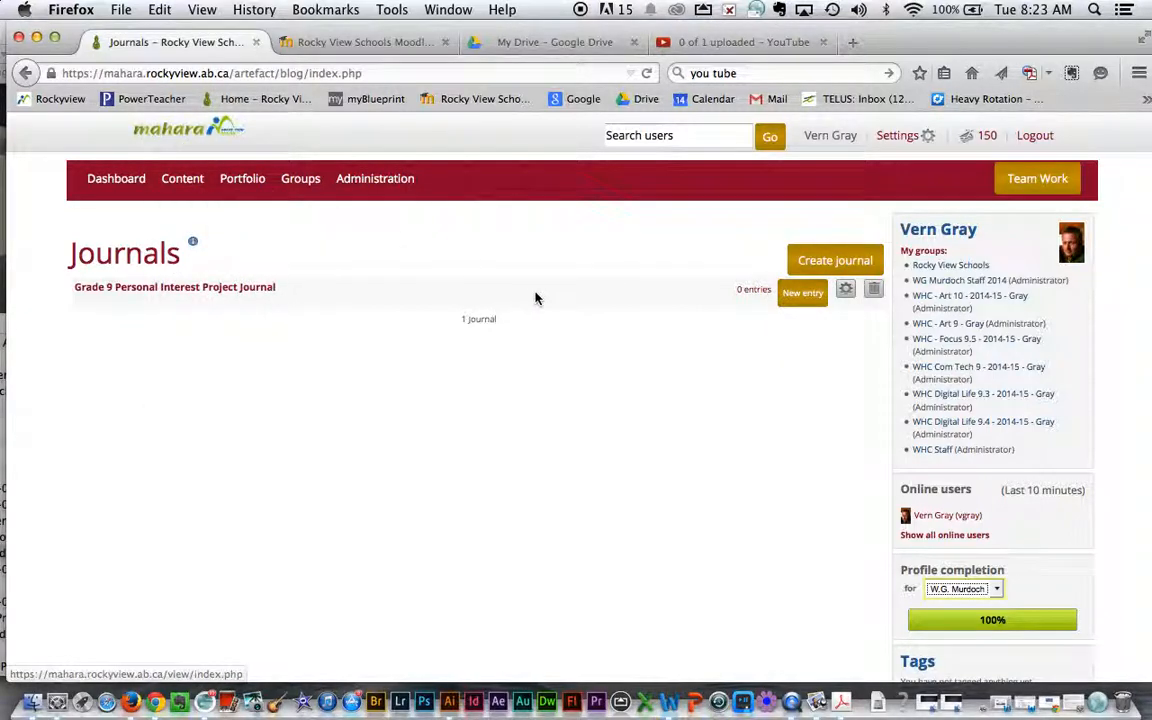
{"action": "left_click", "coordinate": [805, 297]}
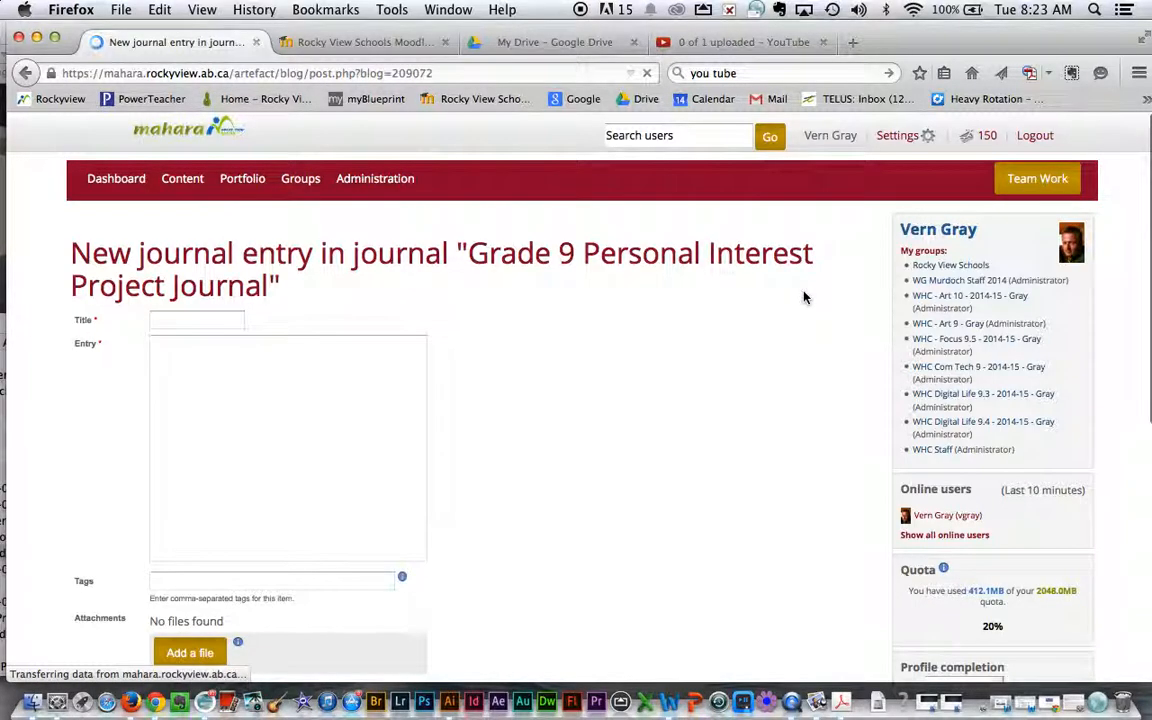
{"action": "left_click", "coordinate": [170, 319]}
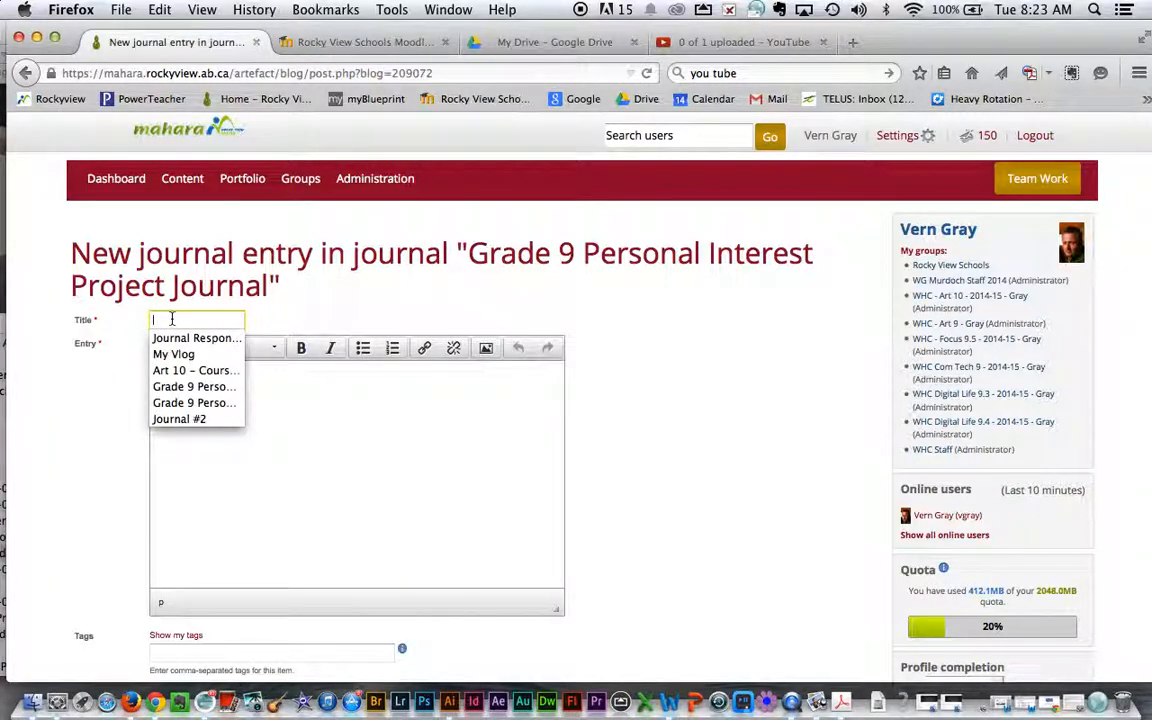
{"action": "type", "text": "March 17, 2015"}
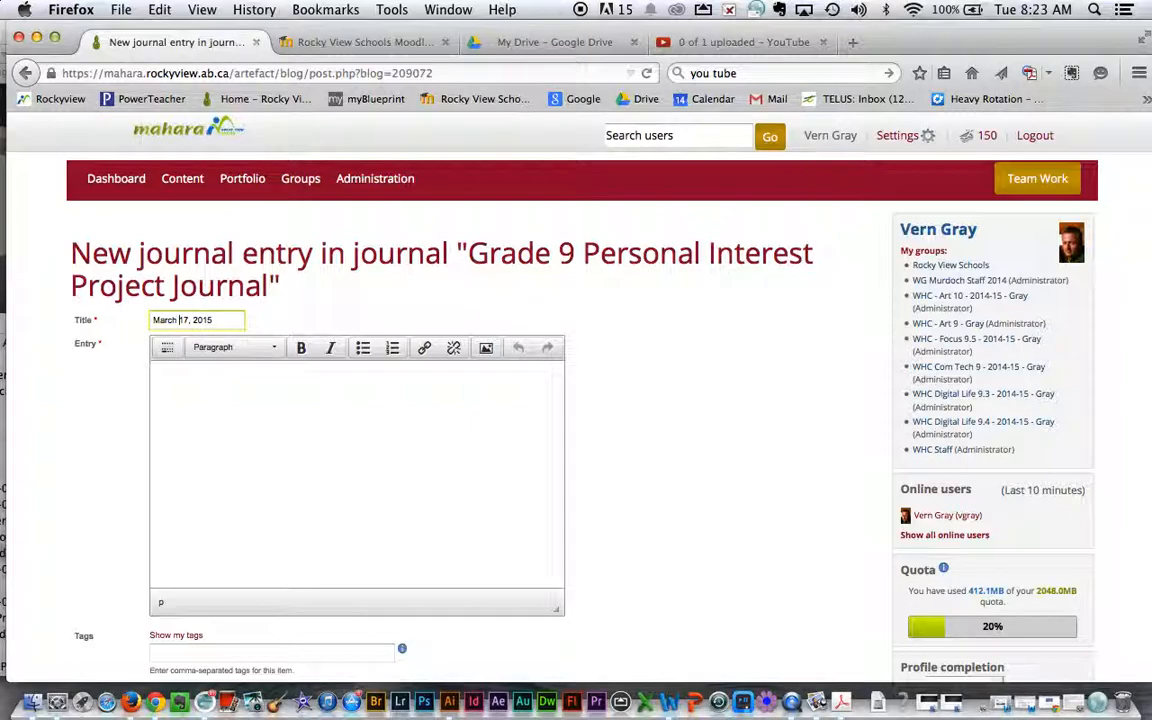
{"action": "type", "text": "Journal 1 -"}
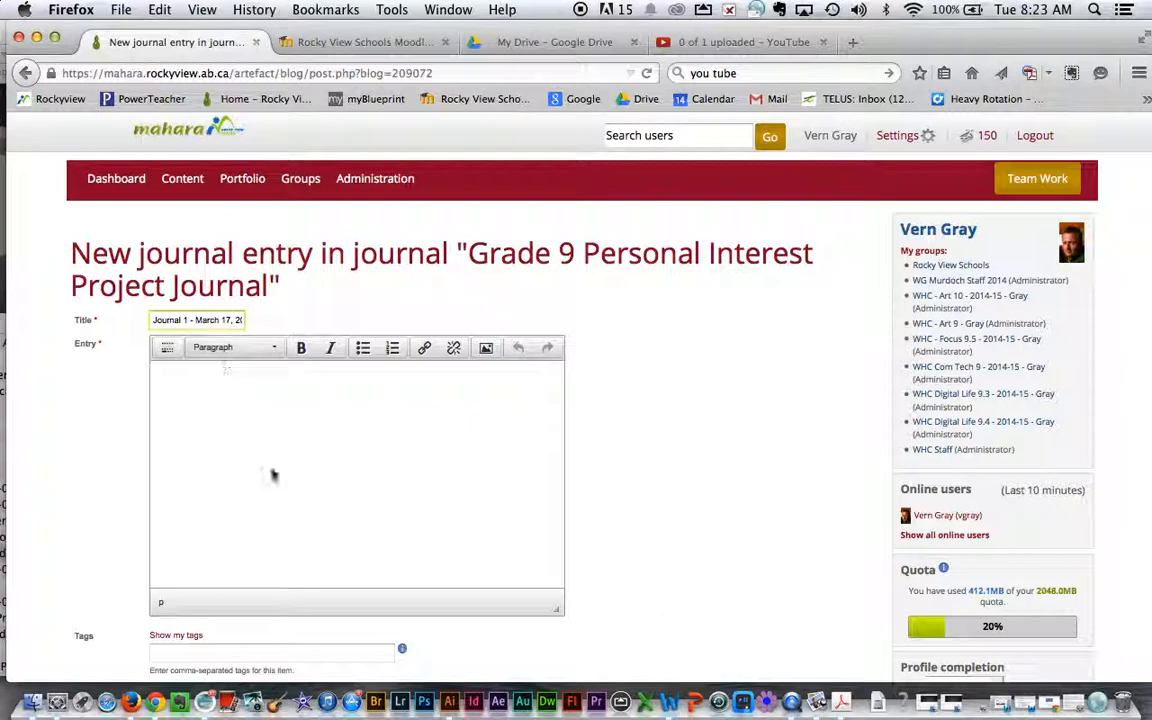
Write "This is a test" as the entry text and review the remaining entry options.
{"action": "left_click", "coordinate": [196, 395]}
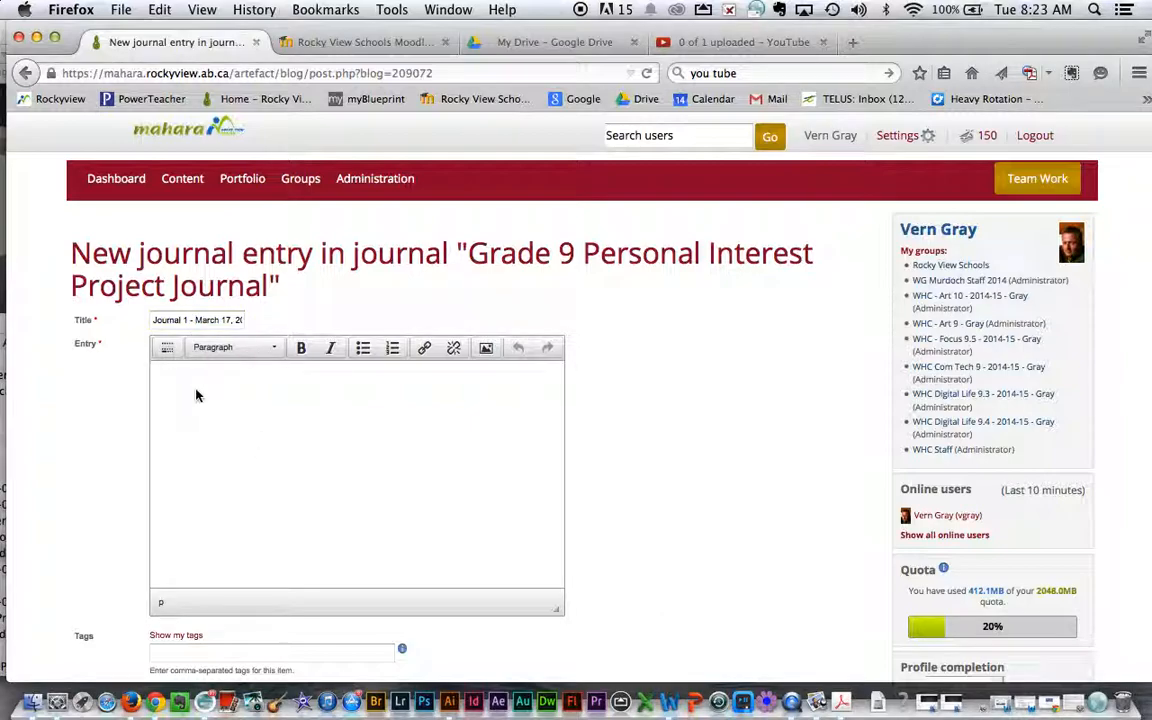
{"action": "type", "text": "This is a test"}
{"action": "scroll", "coordinate": [790, 512], "scroll_direction": "down", "scroll_amount": 3}
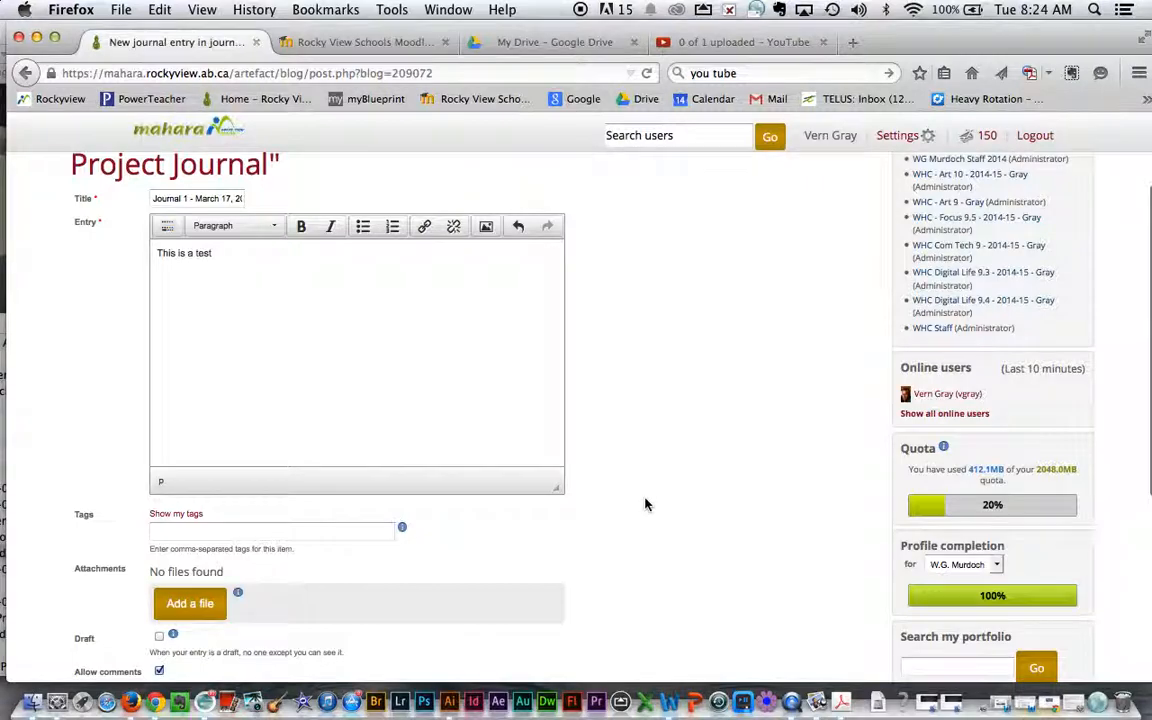
{"action": "scroll", "coordinate": [743, 491], "scroll_direction": "down", "scroll_amount": 1}
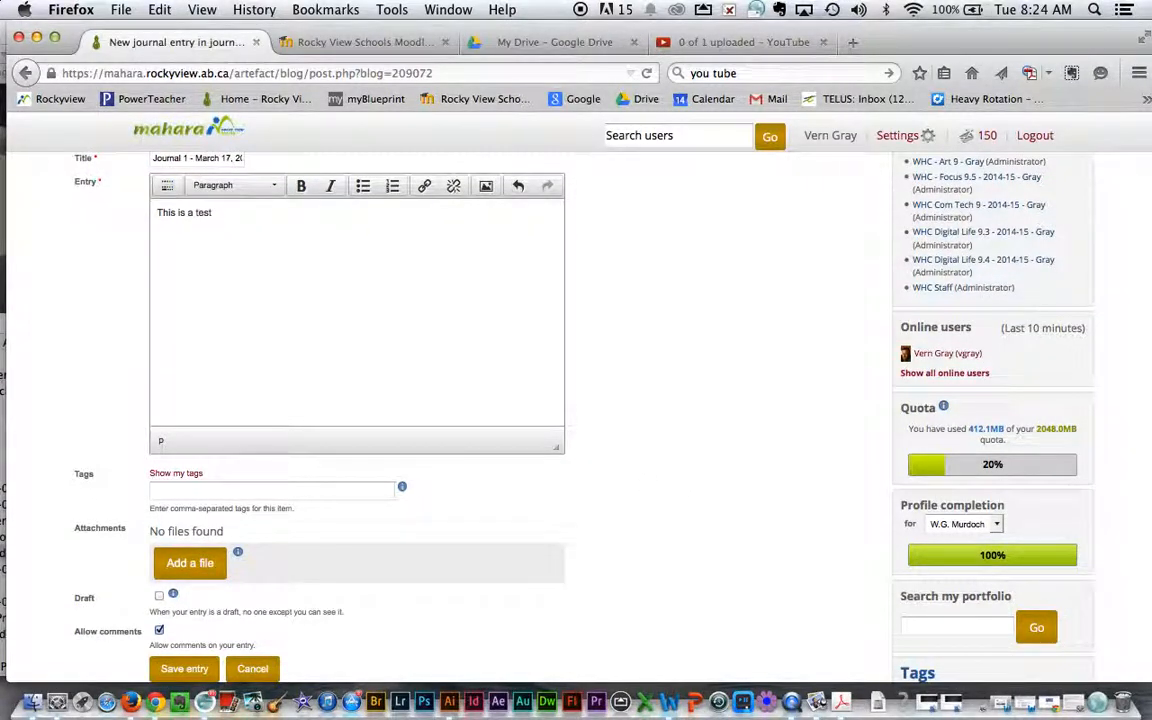
{"action": "scroll", "coordinate": [576, 415], "scroll_direction": "down", "scroll_amount": 1}
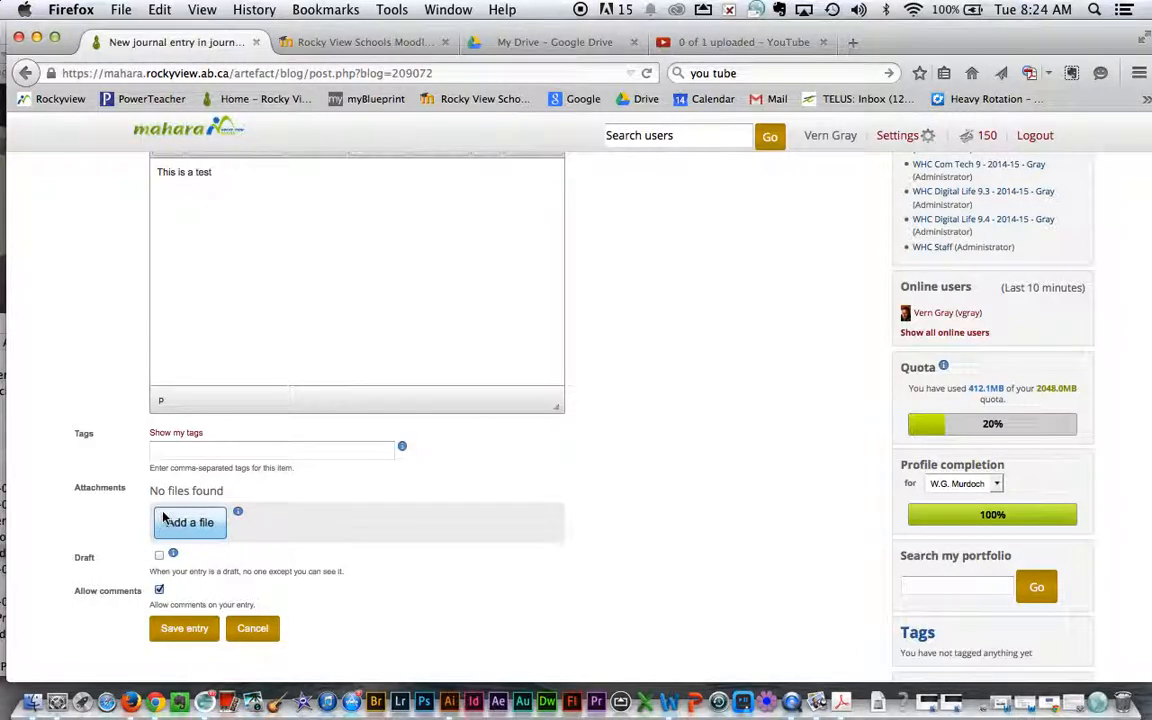
{"action": "scroll", "coordinate": [782, 445], "scroll_direction": "up", "scroll_amount": 3}
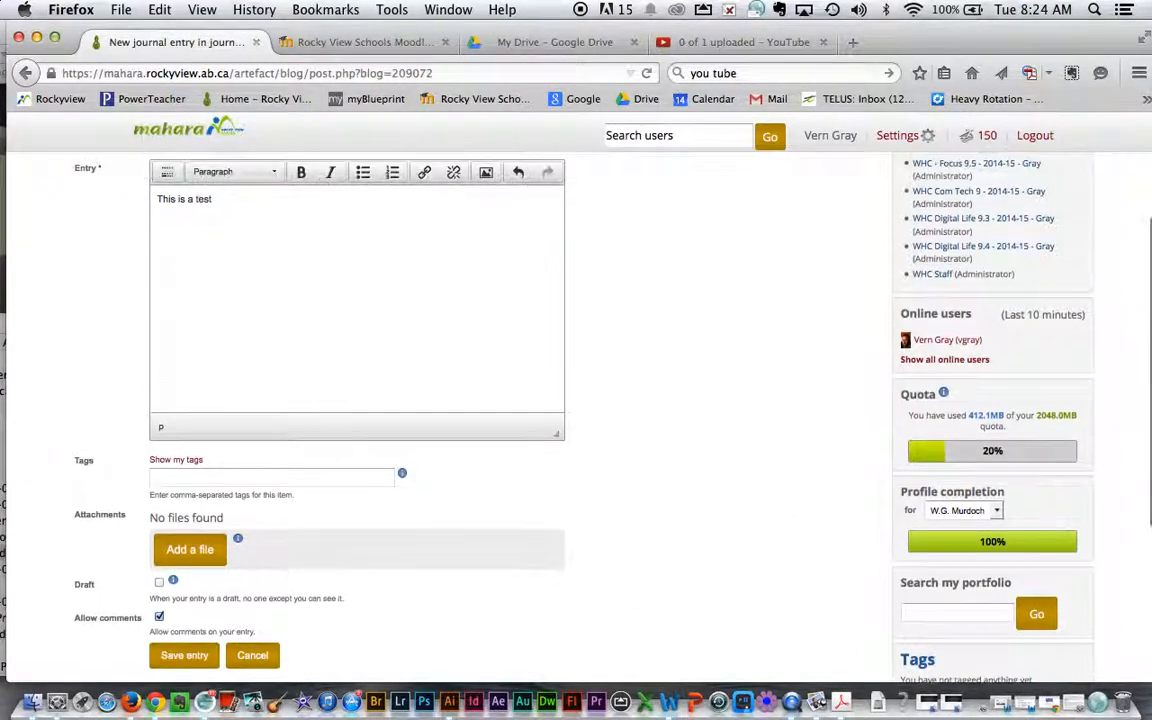
{"action": "scroll", "coordinate": [490, 330], "scroll_direction": "up", "scroll_amount": 2}
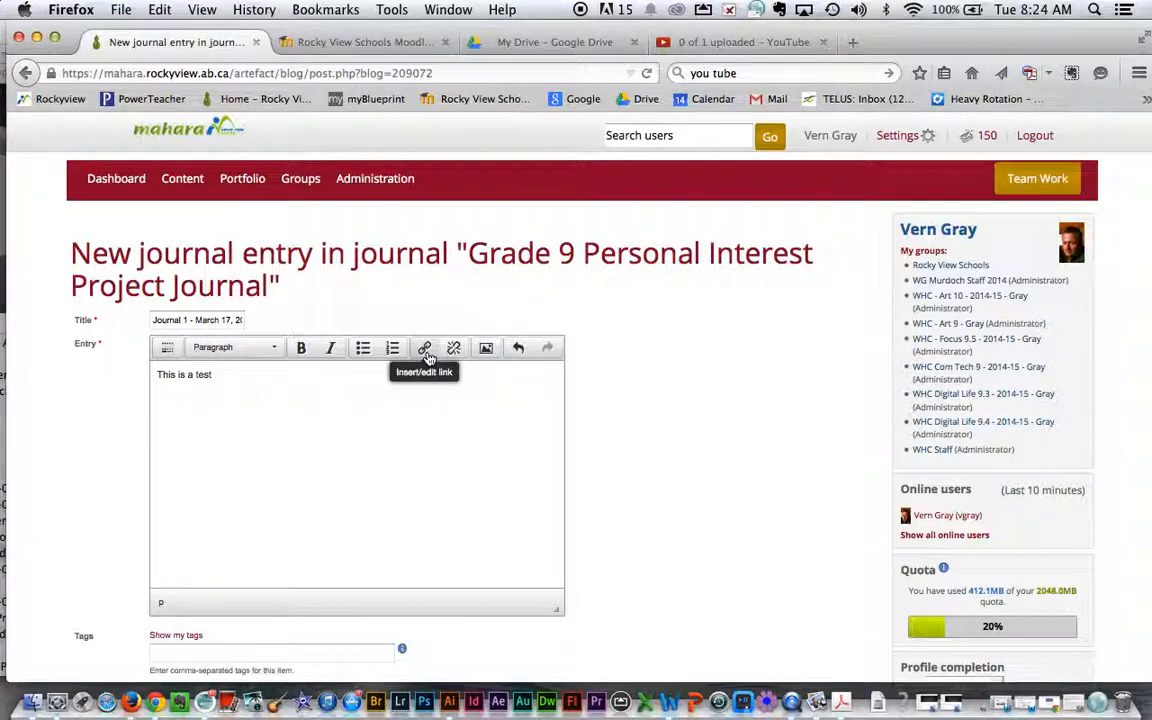
Examine the image insertion dialog and the file attachment upload panel without adding anything.
{"action": "left_click", "coordinate": [486, 350]}
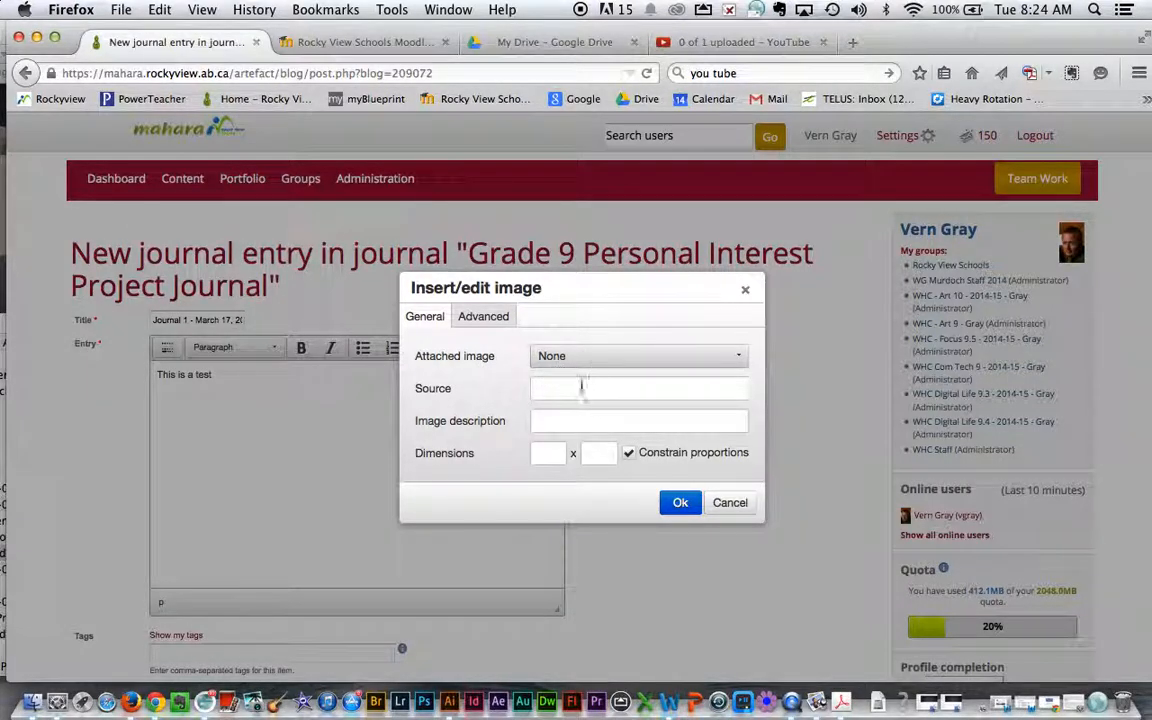
{"action": "left_click", "coordinate": [733, 507]}
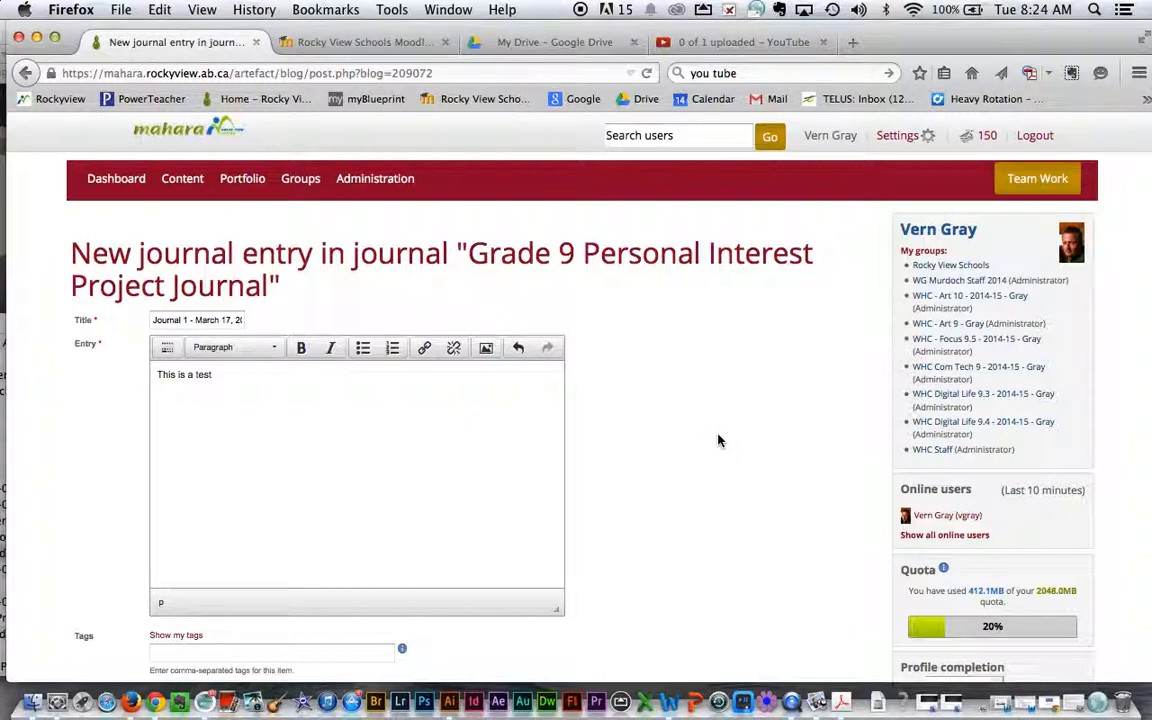
{"action": "scroll", "coordinate": [718, 440], "scroll_direction": "down", "scroll_amount": 5}
{"action": "left_click", "coordinate": [180, 520]}
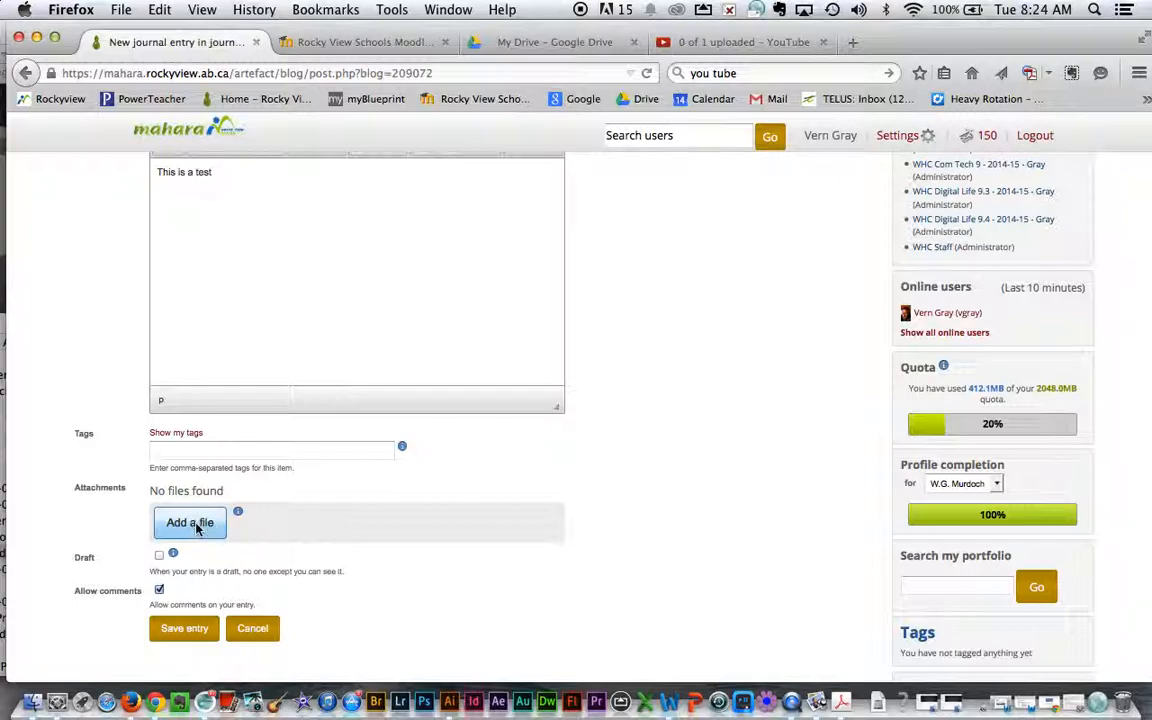
{"action": "left_click", "coordinate": [190, 525]}
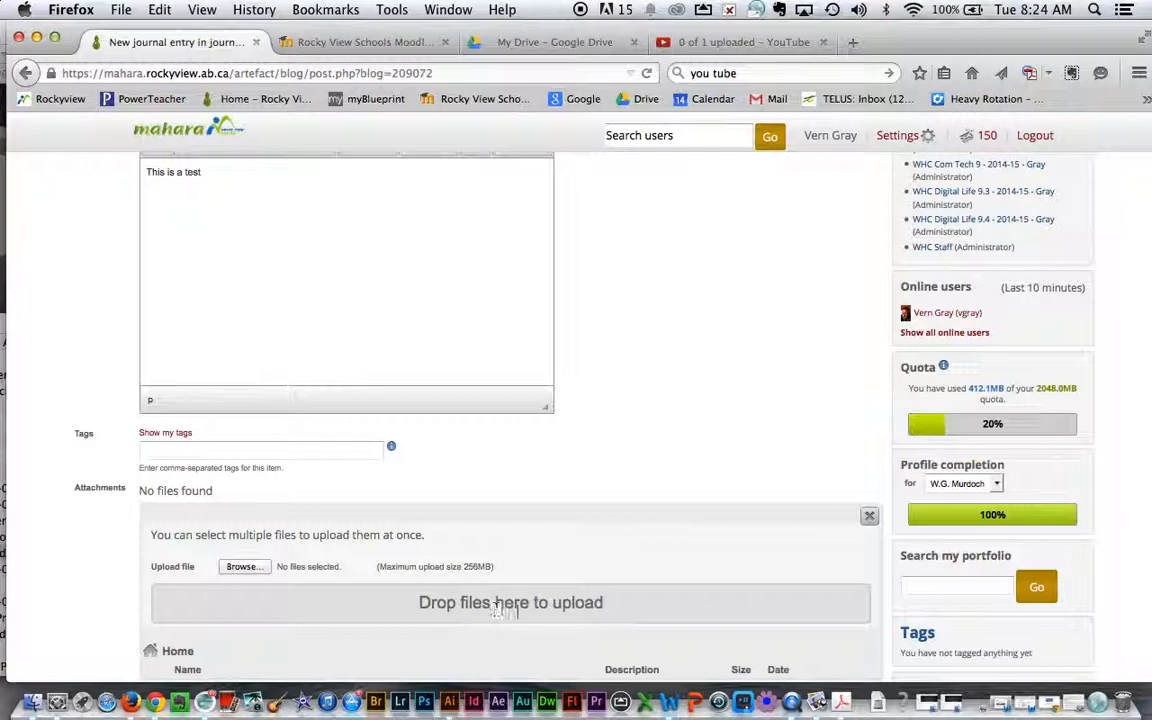
{"action": "left_click", "coordinate": [869, 515]}
Expand the editor's full toolbar and collapse it back to basic buttons.
{"action": "scroll", "coordinate": [772, 418], "scroll_direction": "up", "scroll_amount": 3}
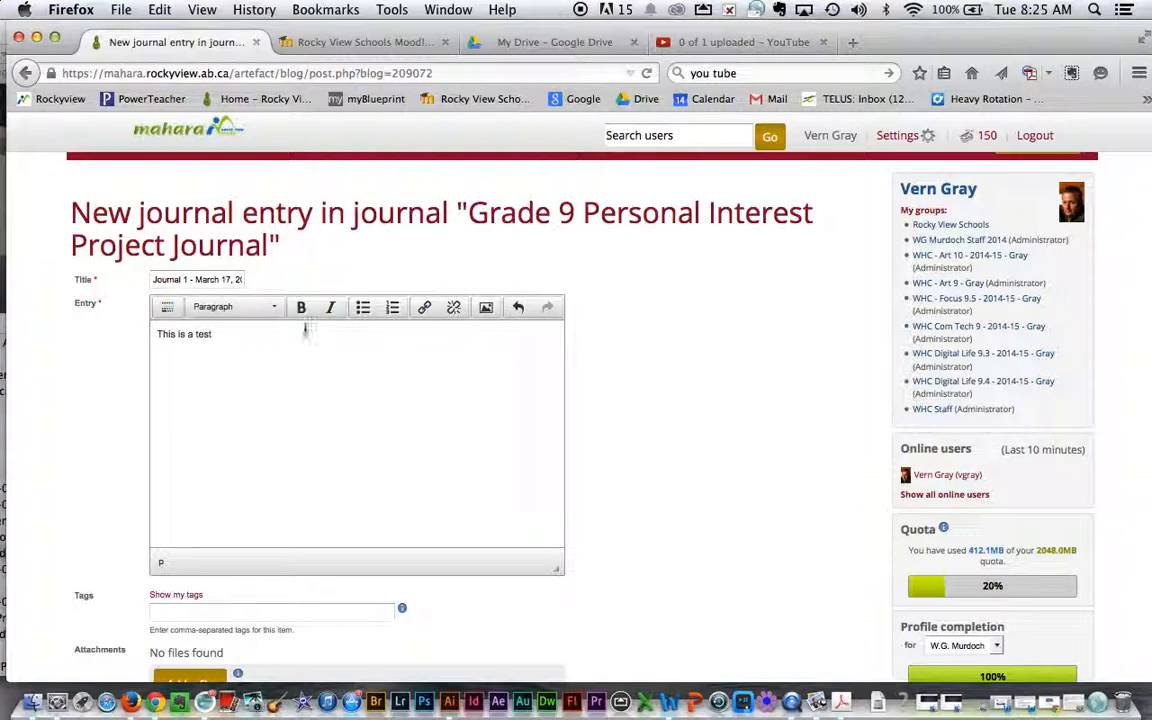
{"action": "left_click", "coordinate": [165, 310]}
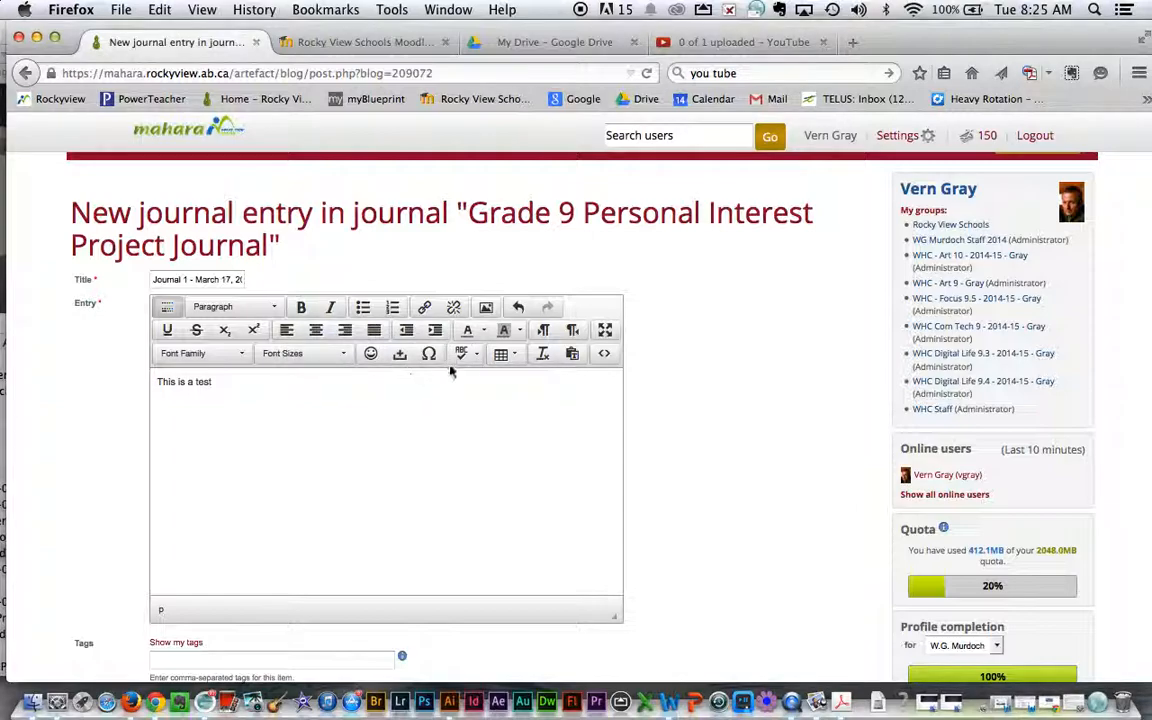
{"action": "left_click", "coordinate": [168, 308]}
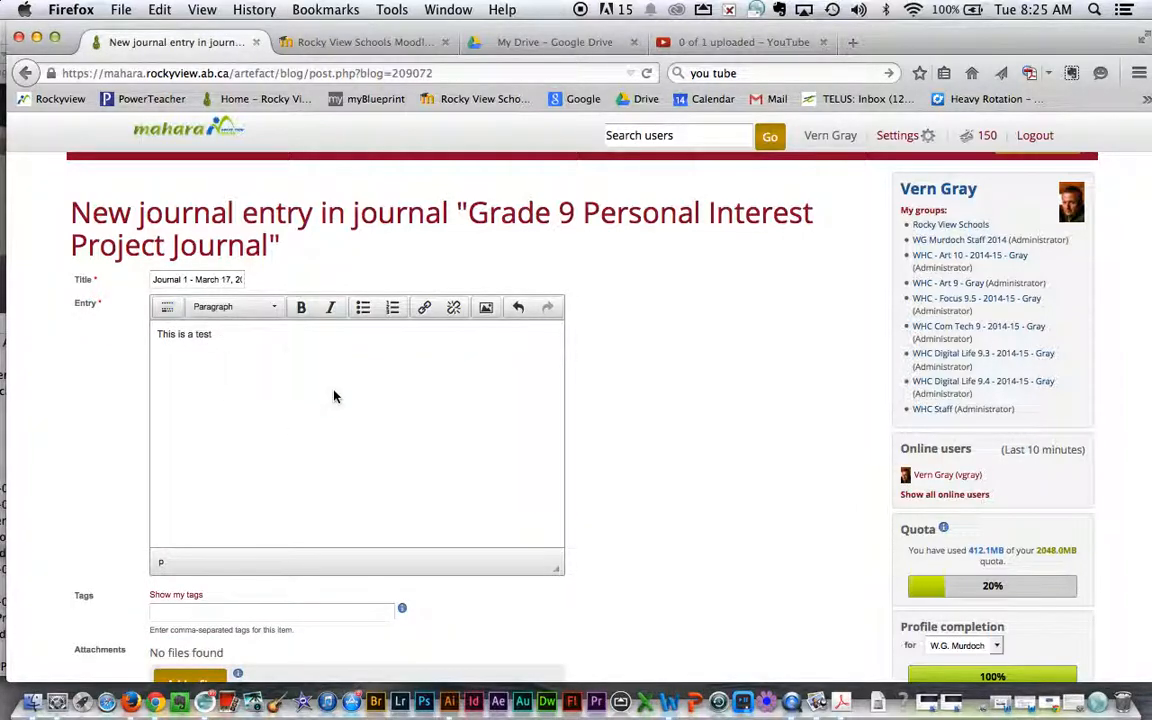
Save the journal entry.
{"action": "scroll", "coordinate": [350, 390], "scroll_direction": "down", "scroll_amount": 3}
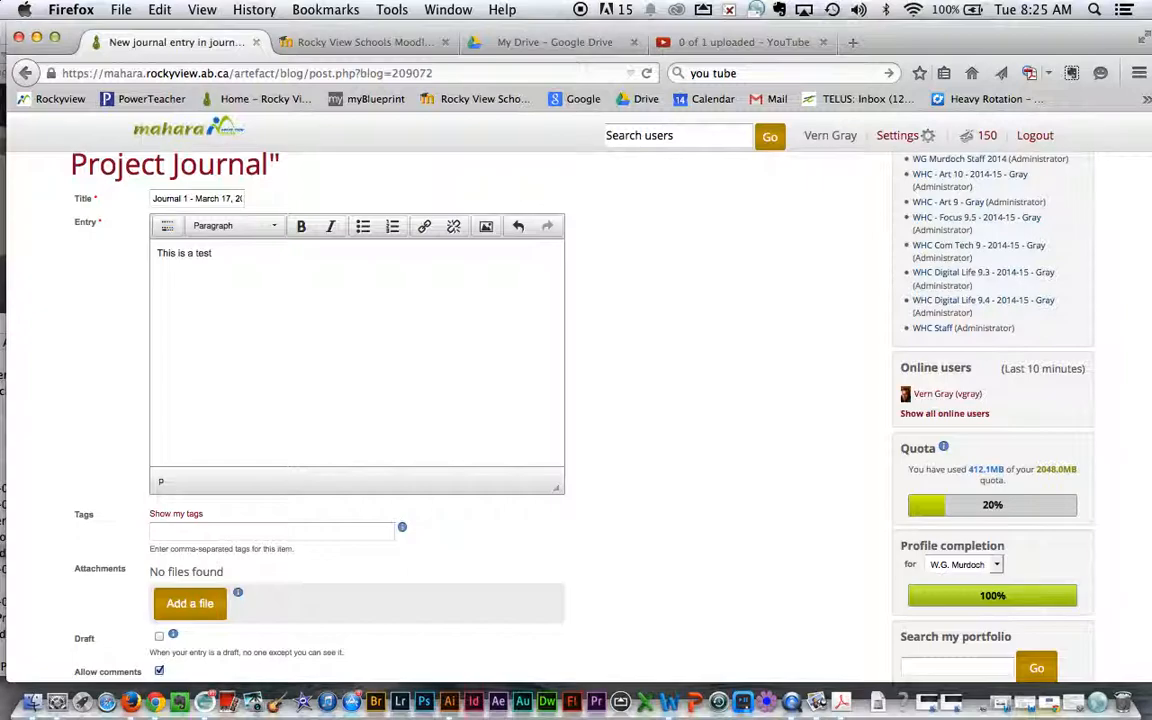
{"action": "scroll", "coordinate": [350, 400], "scroll_direction": "down", "scroll_amount": 5}
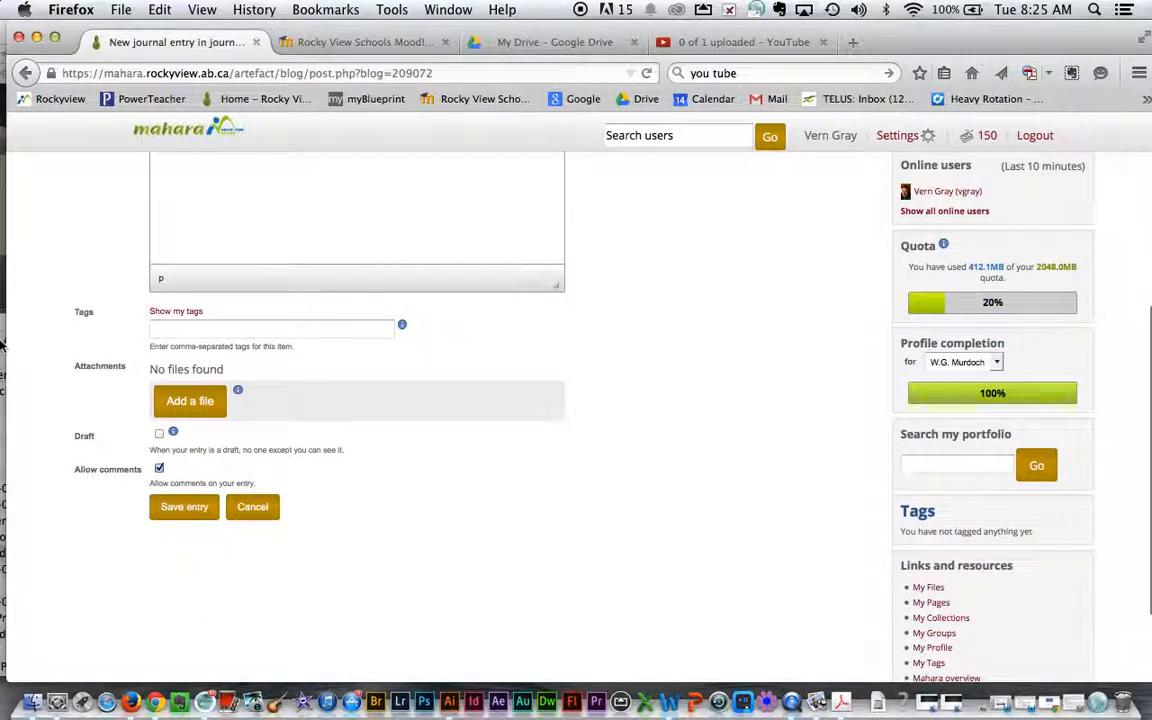
{"action": "left_click", "coordinate": [185, 507]}
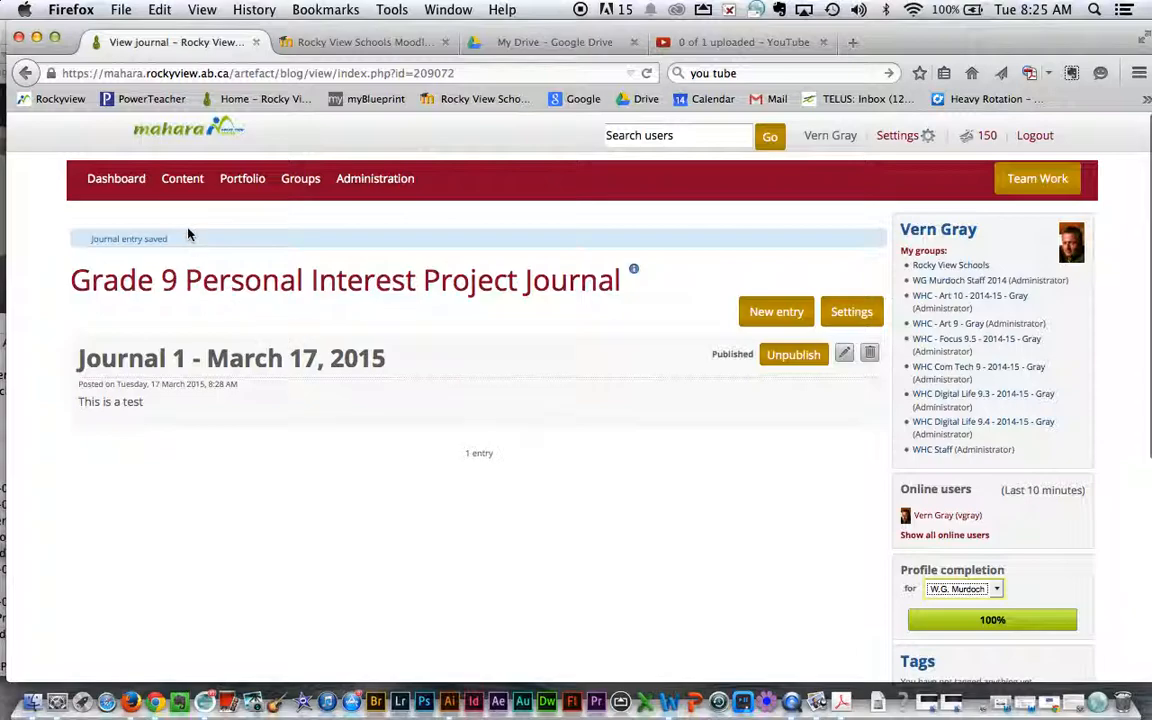
Unpublish the saved entry and publish it again.
{"action": "mouse_move", "coordinate": [183, 184]}
{"action": "left_click", "coordinate": [792, 358]}
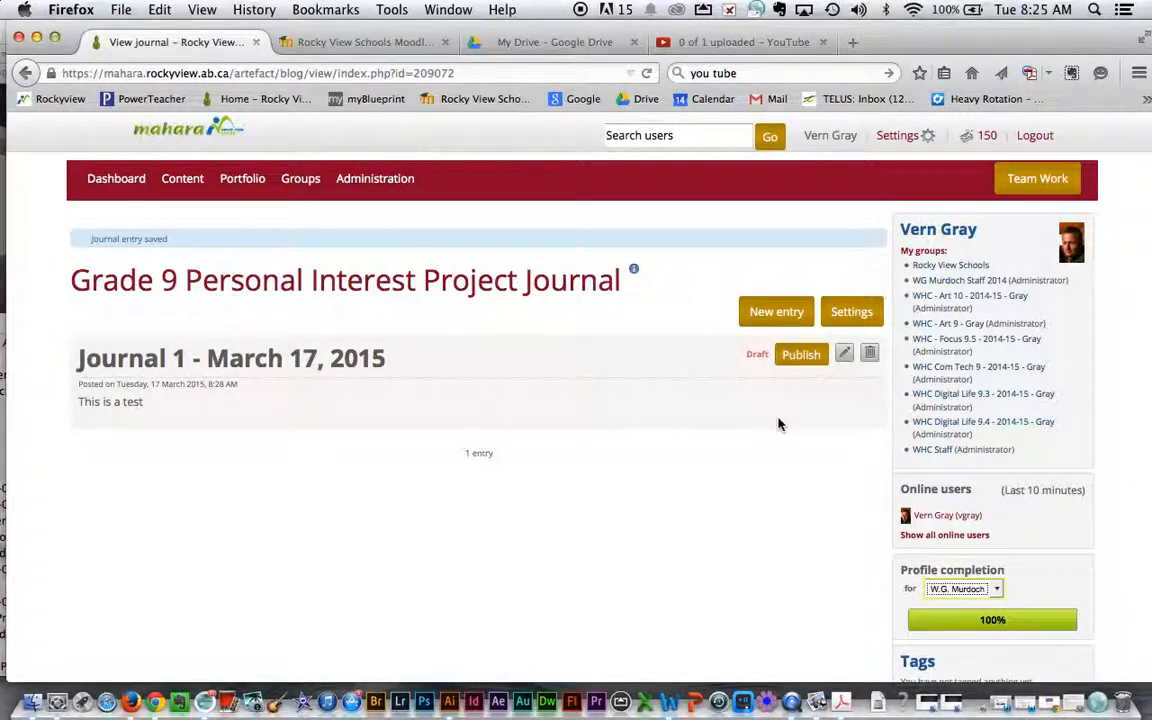
{"action": "left_click", "coordinate": [803, 357]}
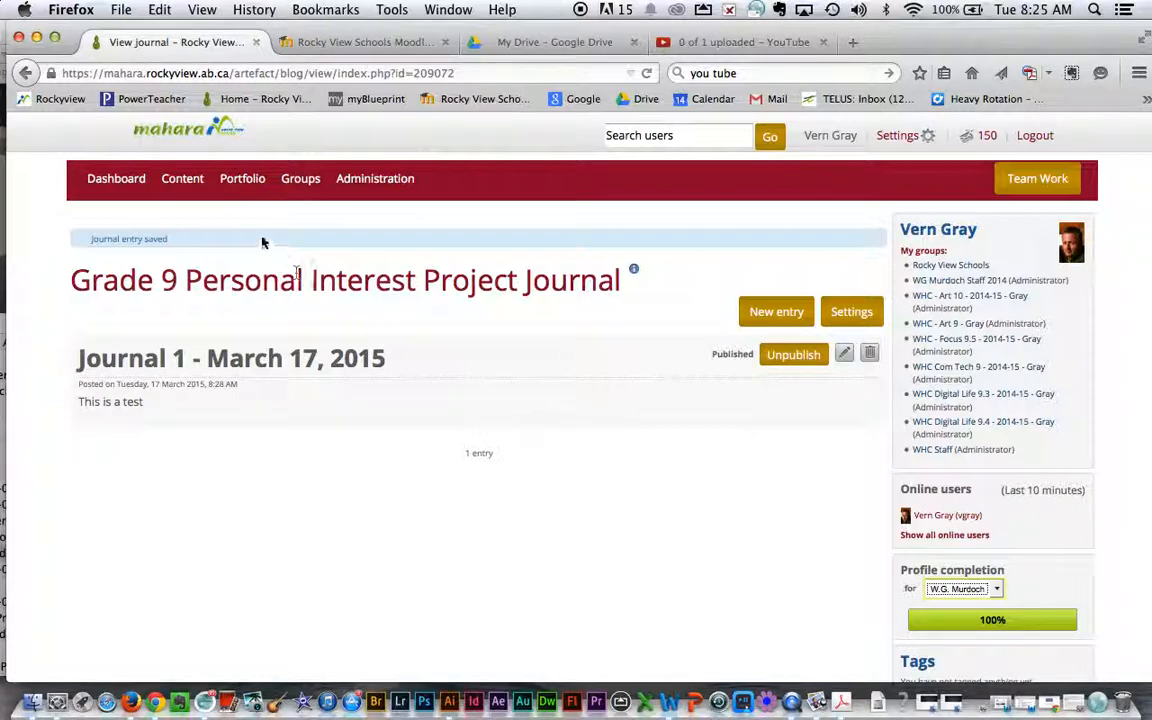
Open the list of portfolio pages.
{"action": "mouse_move", "coordinate": [240, 184]}
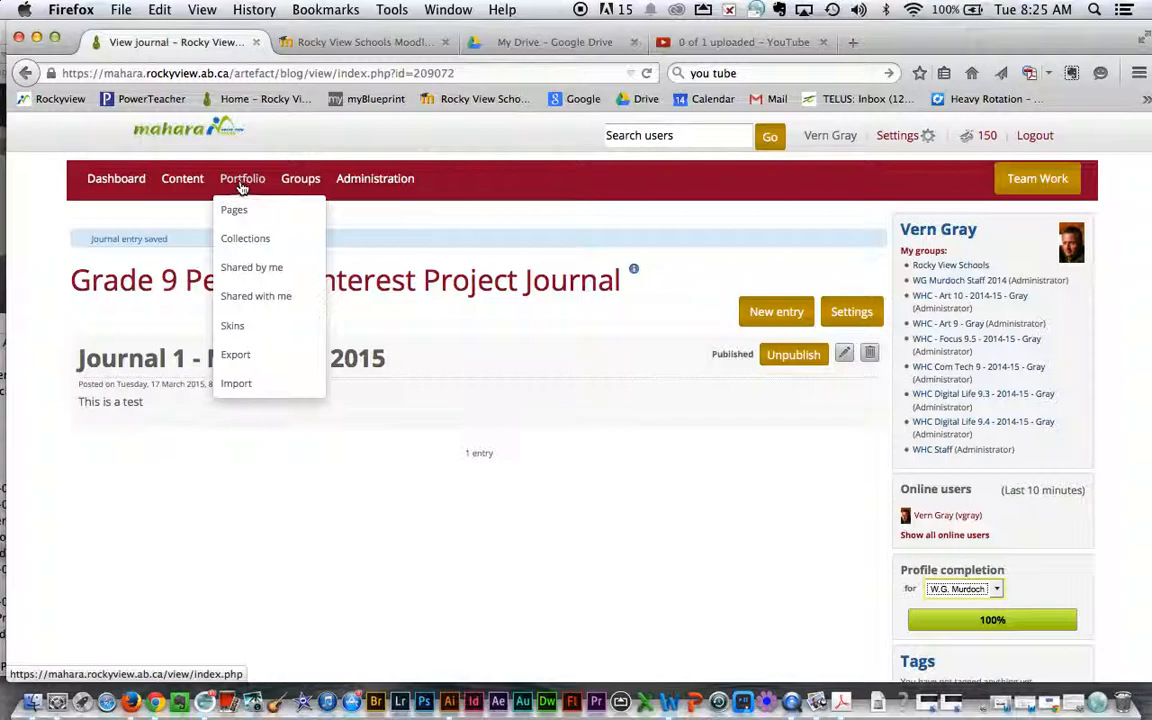
{"action": "left_click", "coordinate": [235, 212]}
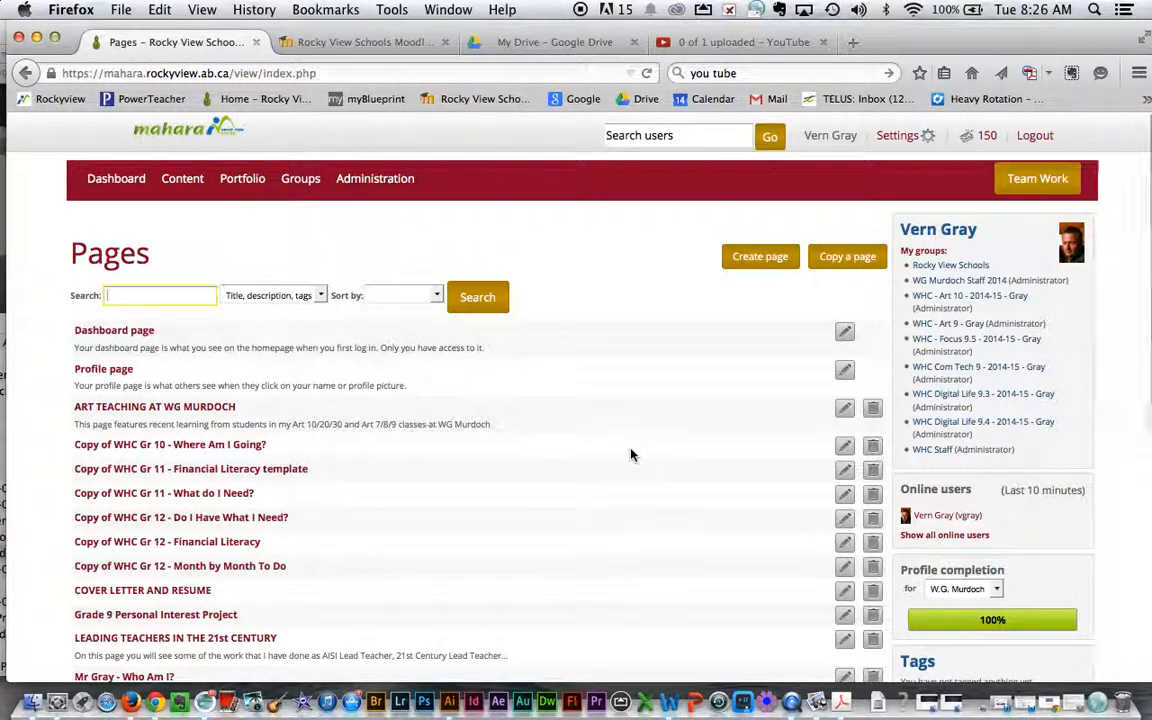
{"action": "key", "text": "Down"}
{"action": "key", "text": "Down"}
{"action": "key", "text": "Down"}
{"action": "left_click", "coordinate": [622, 297]}
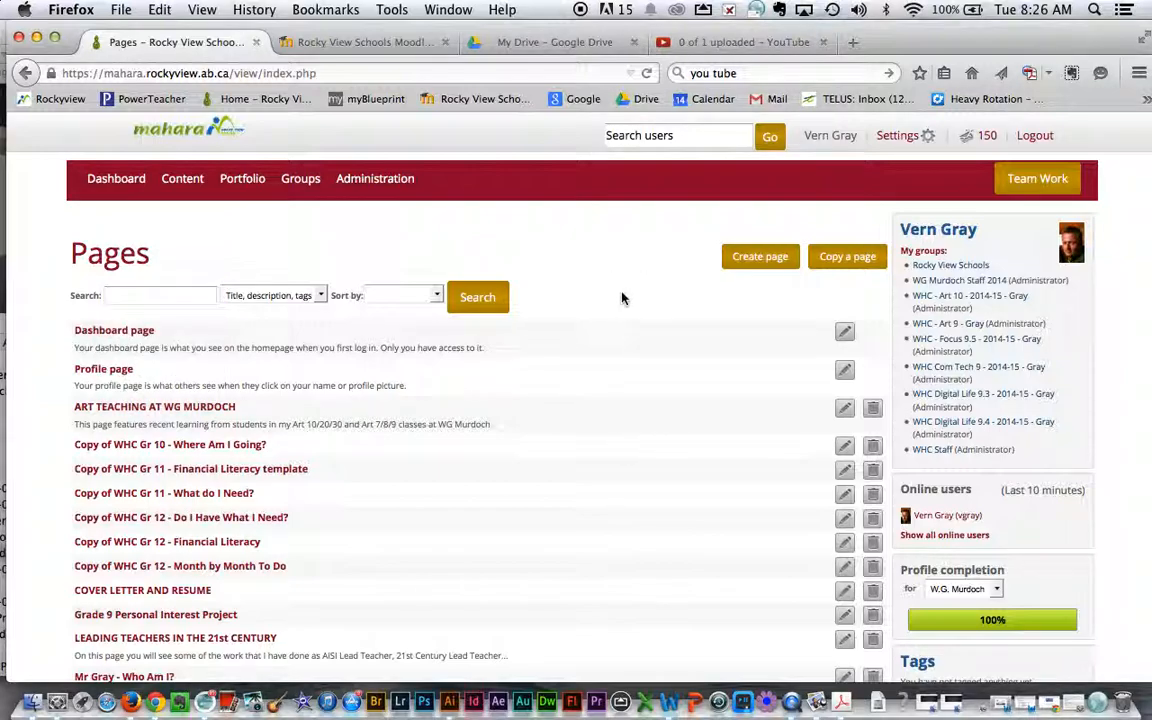
Open the Grade 9 Personal Interest Project page for editing.
{"action": "scroll", "coordinate": [622, 297], "scroll_direction": "down", "scroll_amount": 5}
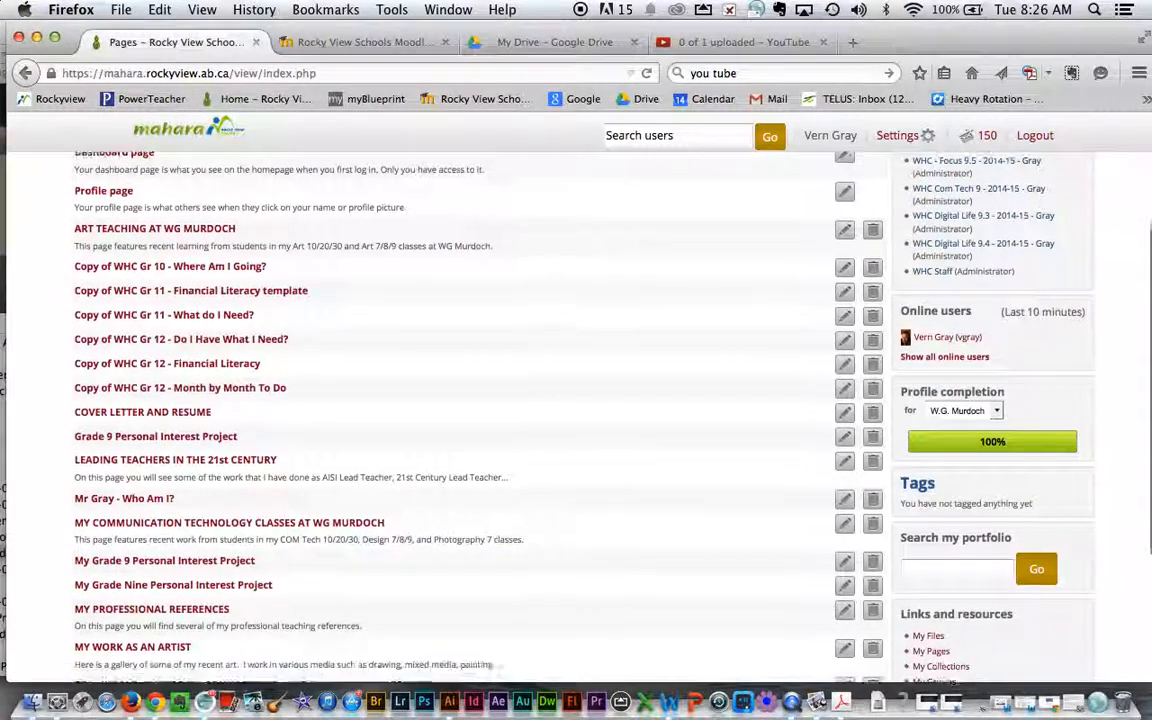
{"action": "left_click", "coordinate": [148, 411]}
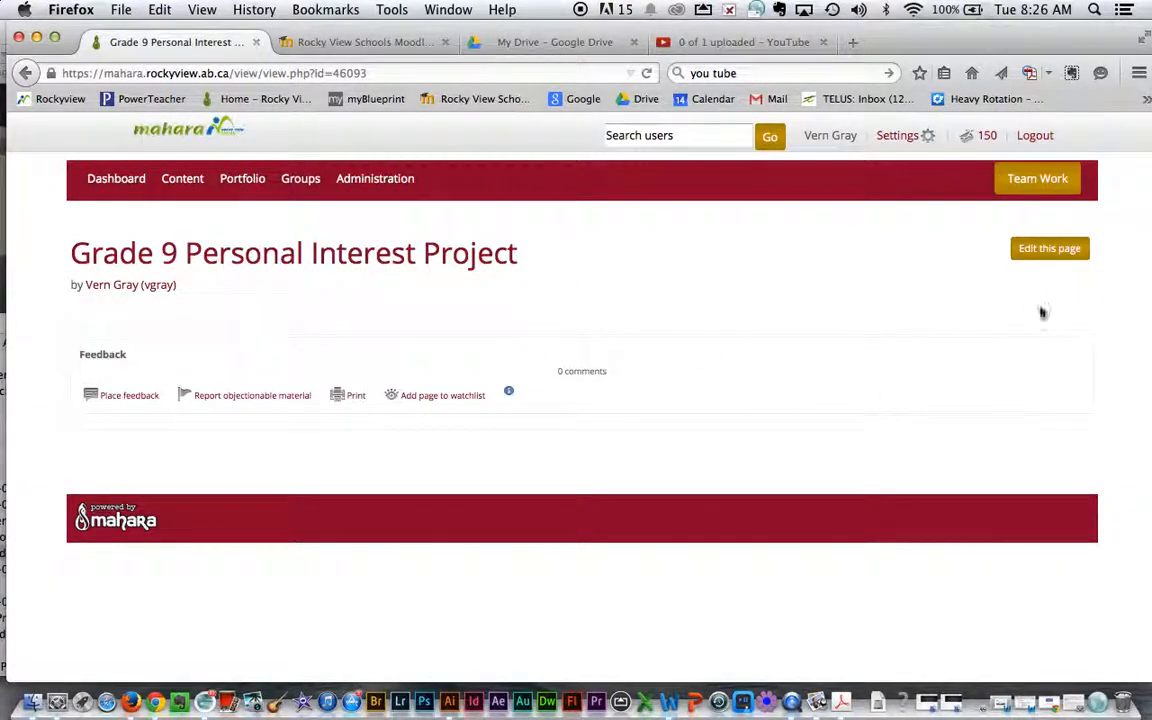
{"action": "left_click", "coordinate": [1042, 250]}
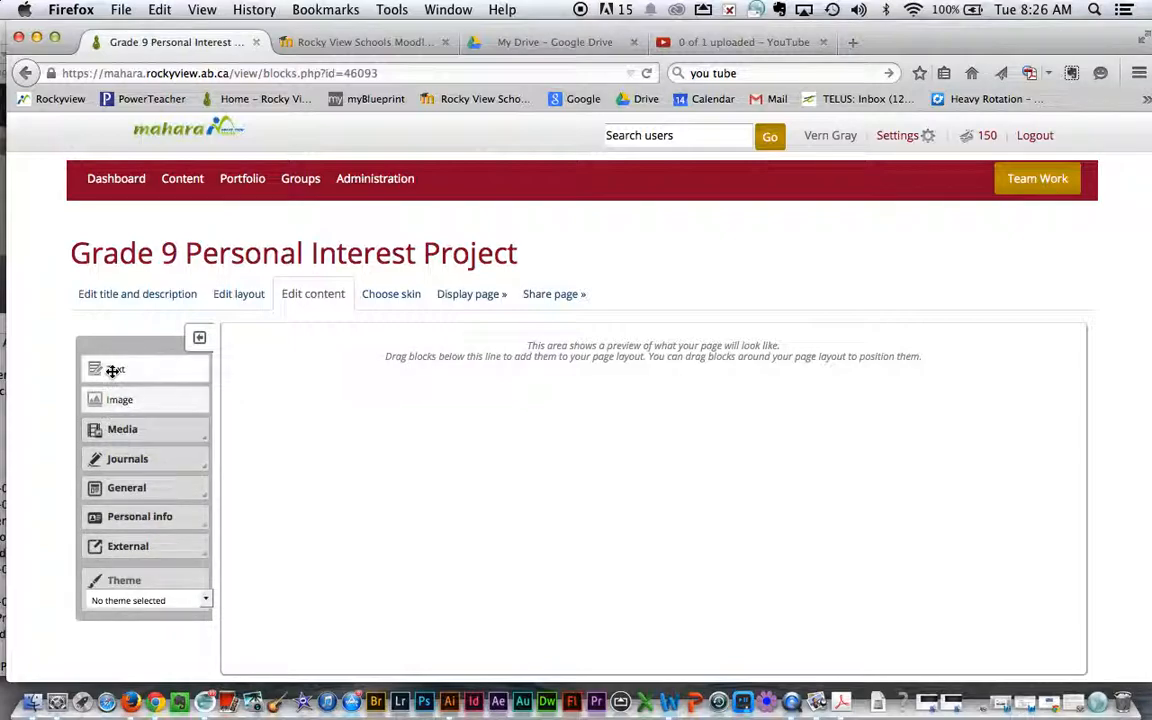
Add a Journal block to the page and title it PIP Journal.
{"action": "left_click", "coordinate": [128, 461]}
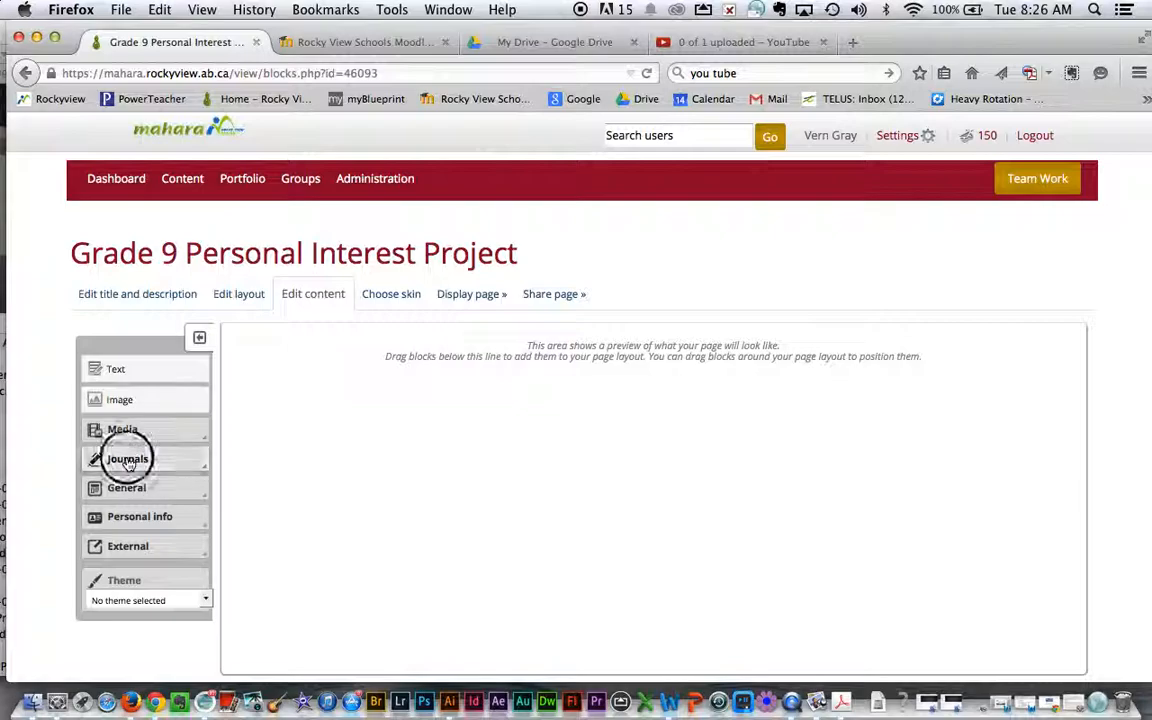
{"action": "left_click_drag", "start_coordinate": [110, 487], "coordinate": [346, 393]}
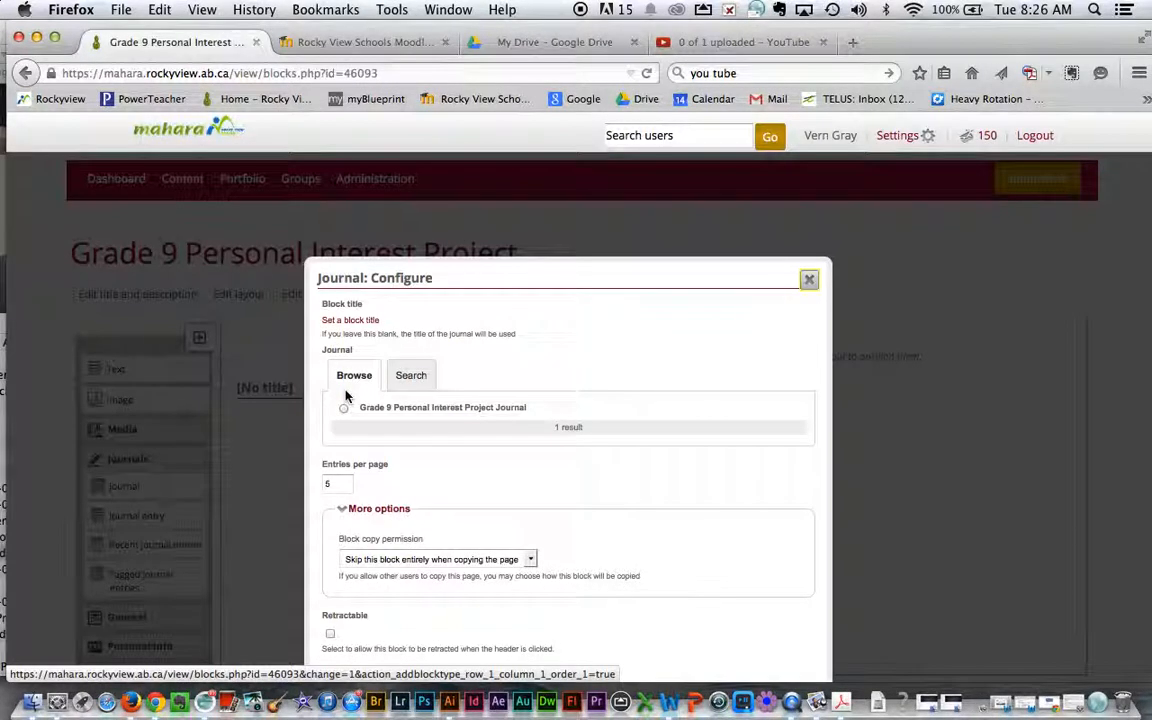
{"action": "left_click", "coordinate": [362, 326]}
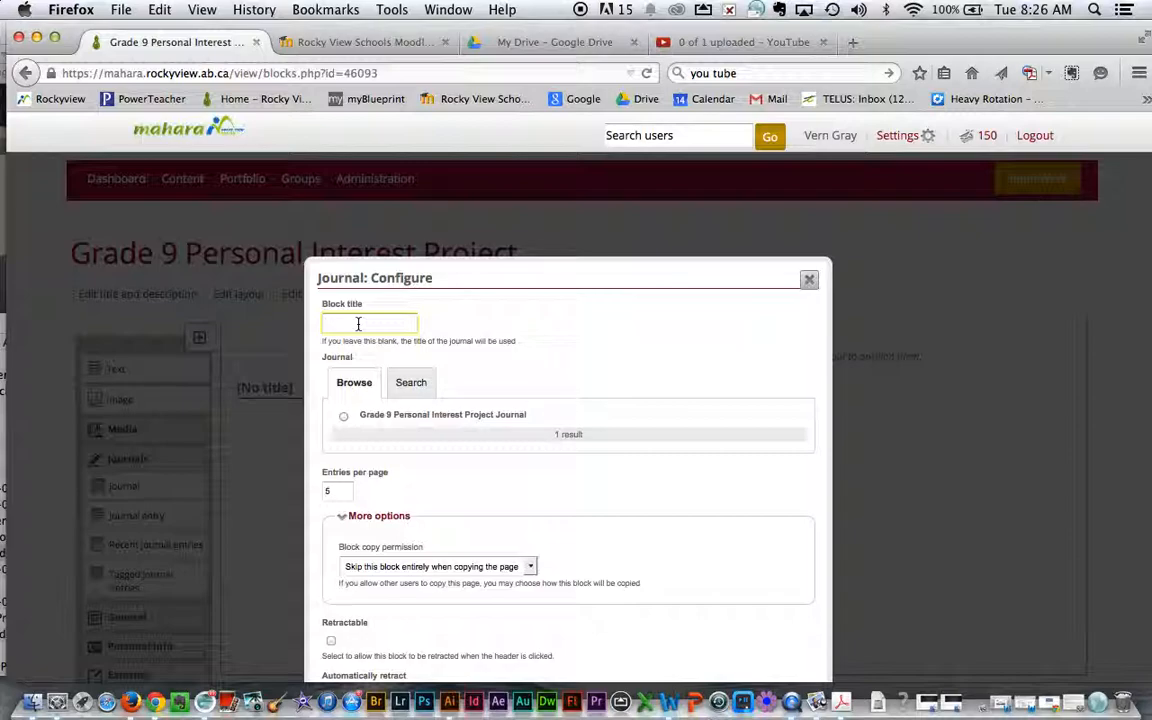
{"action": "type", "text": "PIP "}
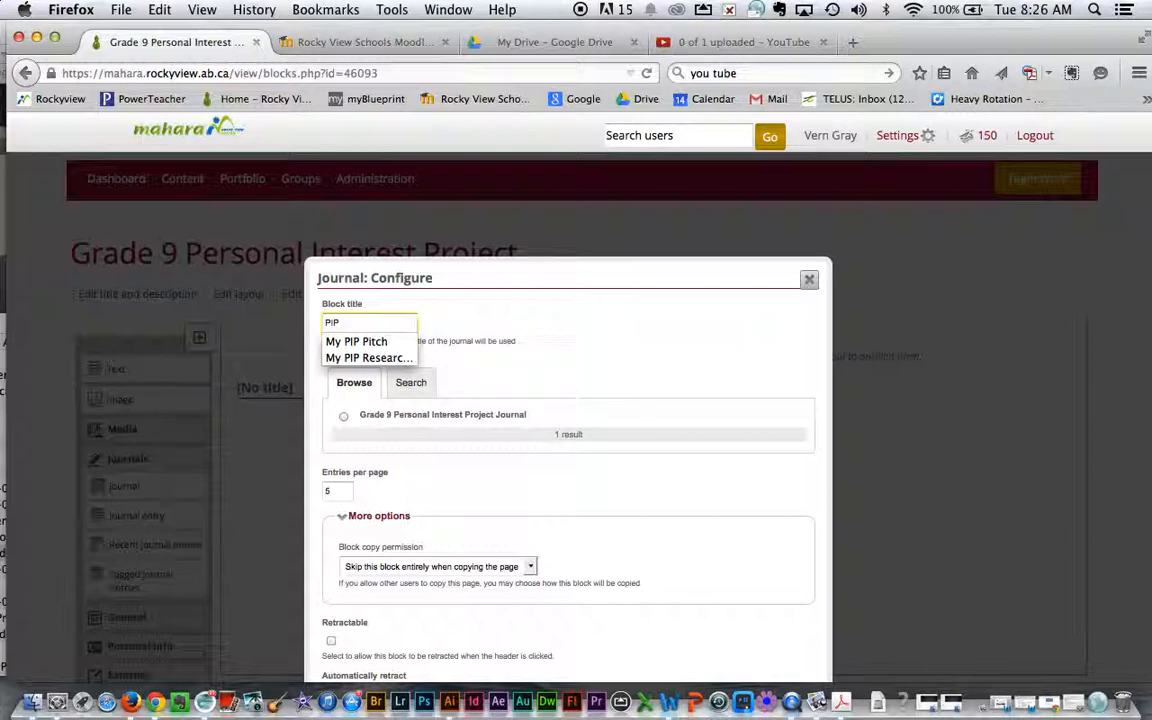
{"action": "type", "text": "Journal"}
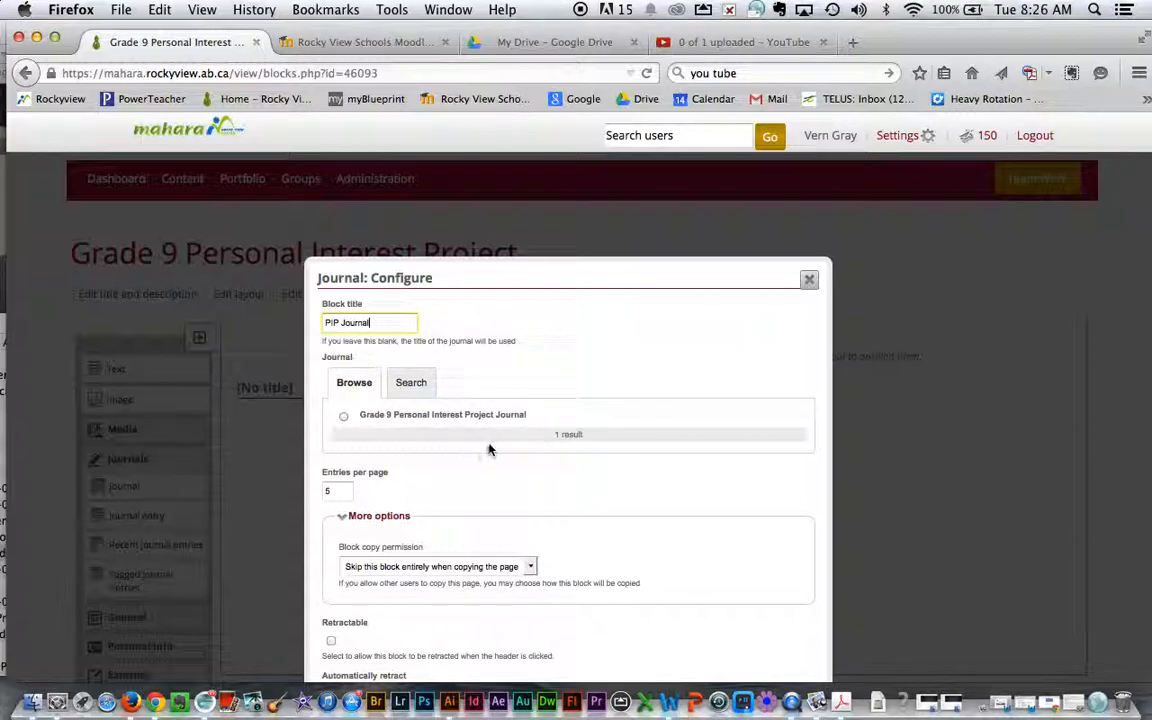
Choose the Grade 9 Personal Interest Project Journal, show 12 entries per page, and save the block.
{"action": "left_click", "coordinate": [344, 417]}
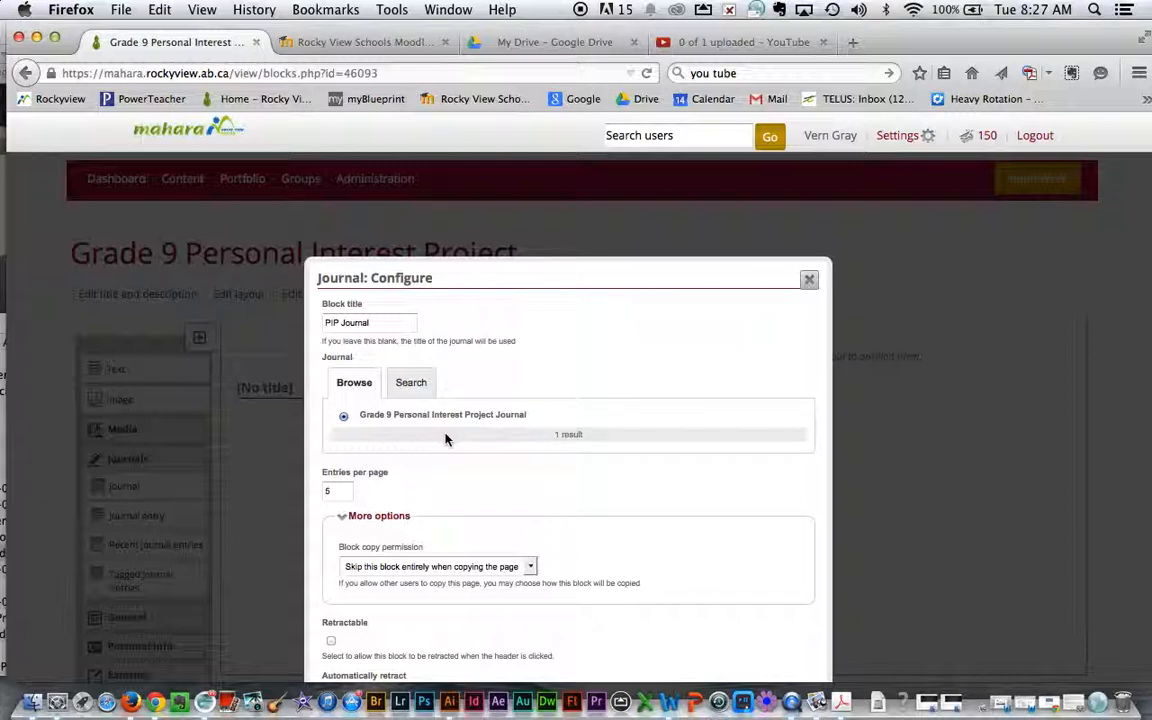
{"action": "double_click", "coordinate": [336, 492]}
{"action": "key", "text": "BackSpace"}
{"action": "scroll", "coordinate": [711, 497], "scroll_direction": "down", "scroll_amount": 3}
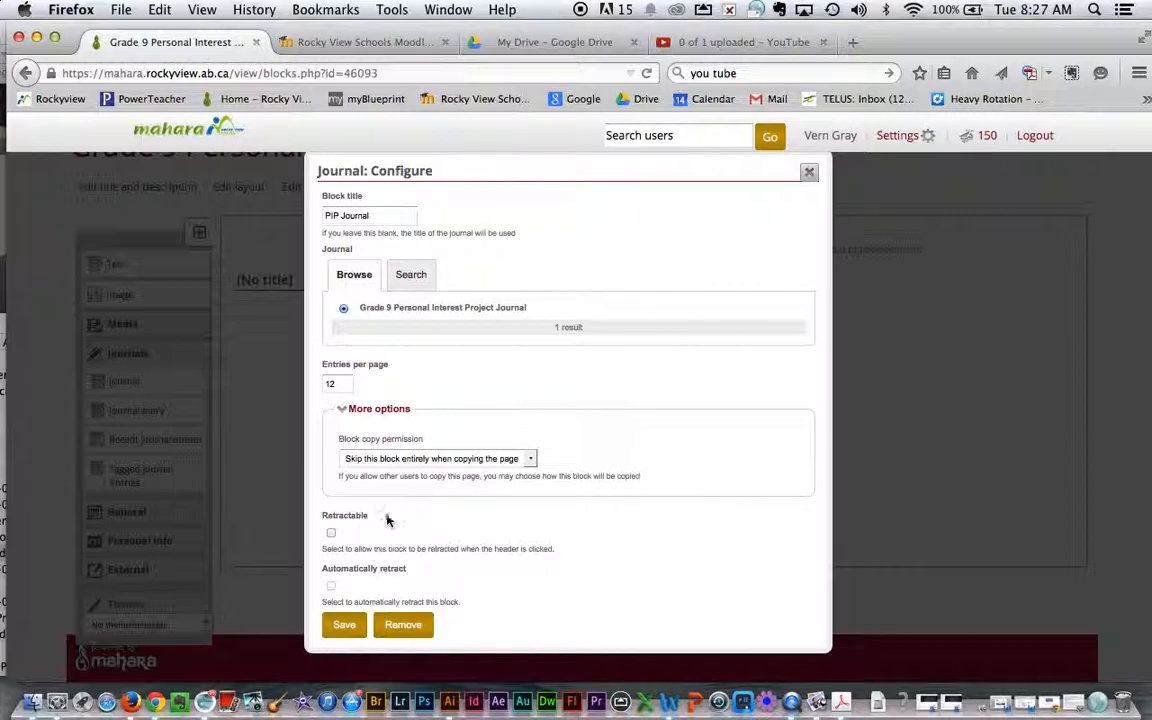
{"action": "left_click", "coordinate": [344, 624]}
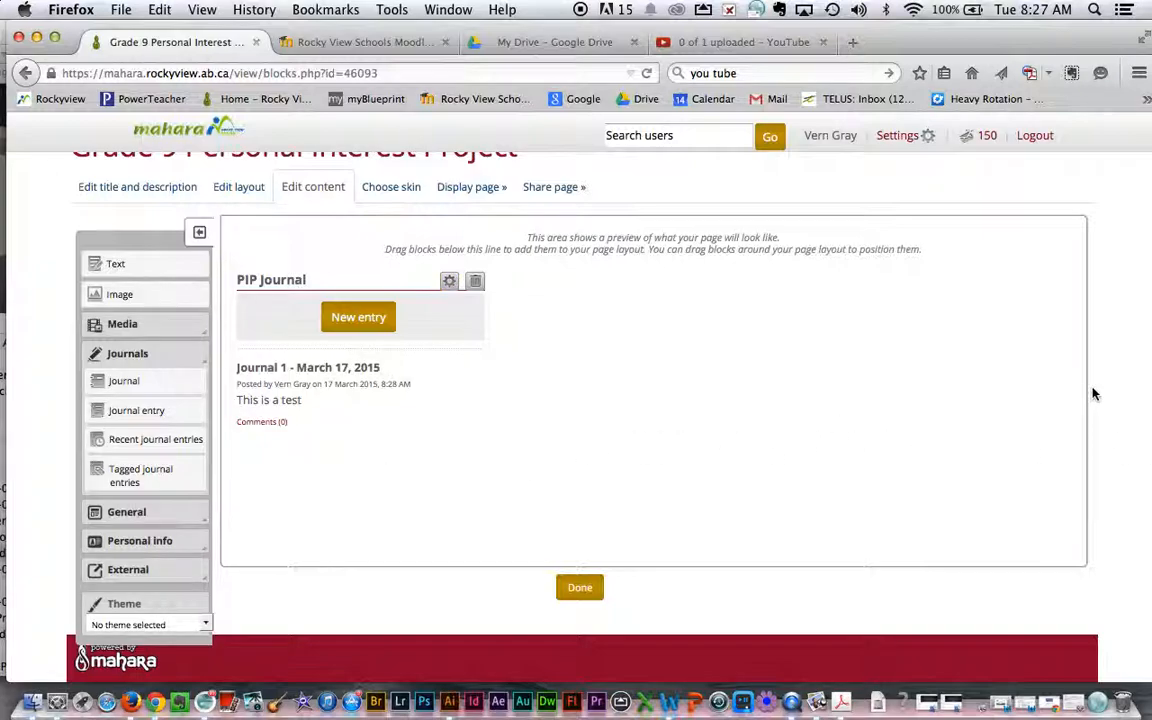
Finish editing the page's content.
{"action": "mouse_move", "coordinate": [984, 43]}
{"action": "left_mouse_down"}
{"action": "mouse_move", "coordinate": [949, 42]}
{"action": "mouse_move", "coordinate": [971, 43]}
{"action": "left_mouse_up"}
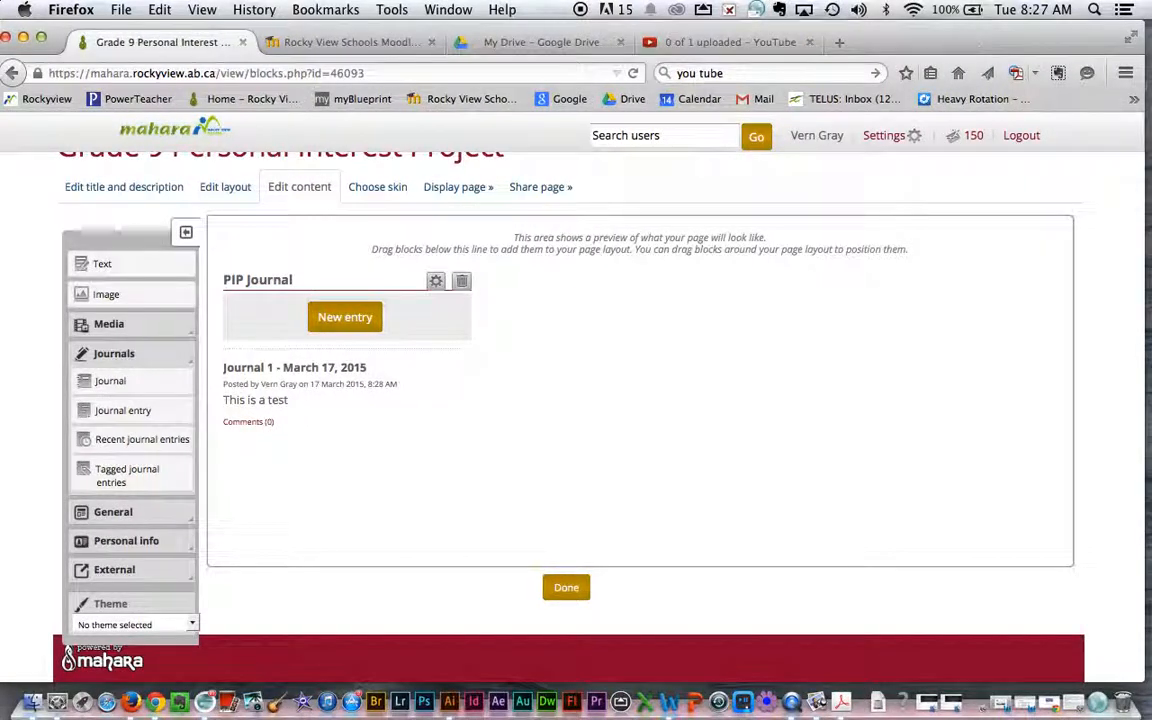
{"action": "left_click", "coordinate": [566, 588]}
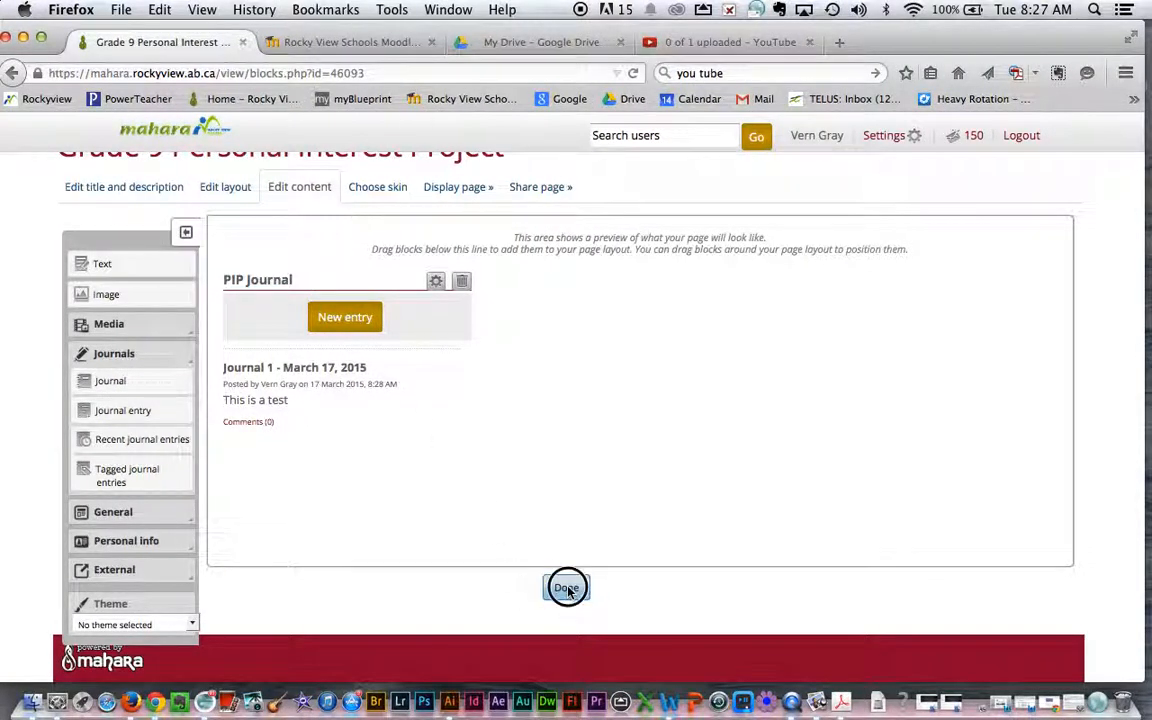